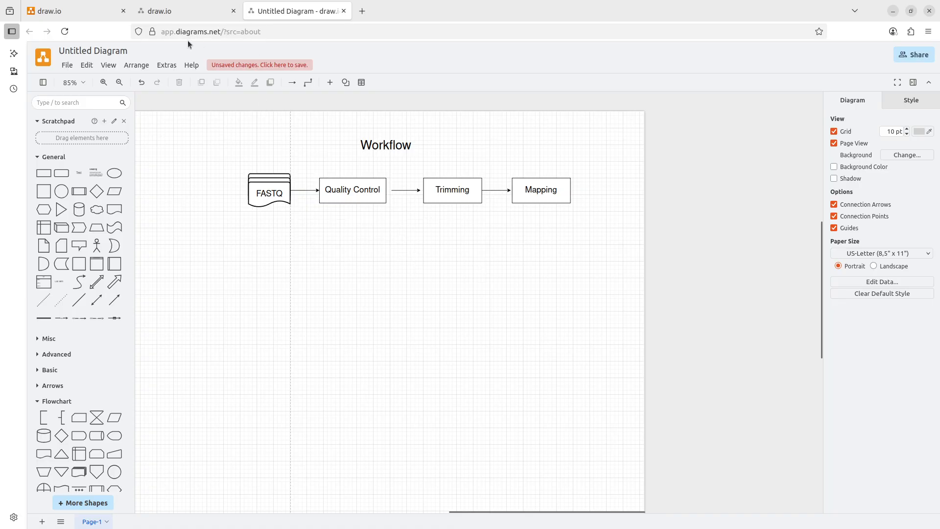
# Step: Go to the draw.io home page and launch the online diagram editor from there
pyautogui.moveTo(90, 19)
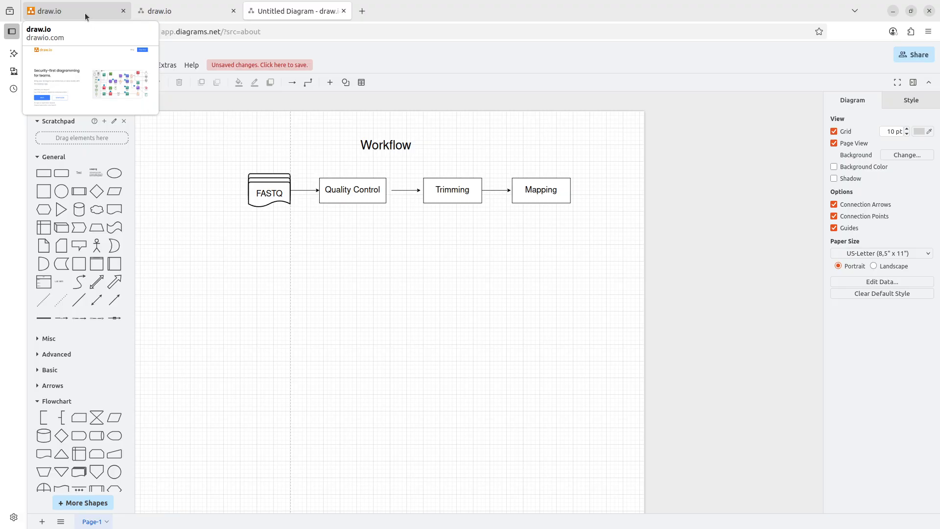
pyautogui.click(85, 13)
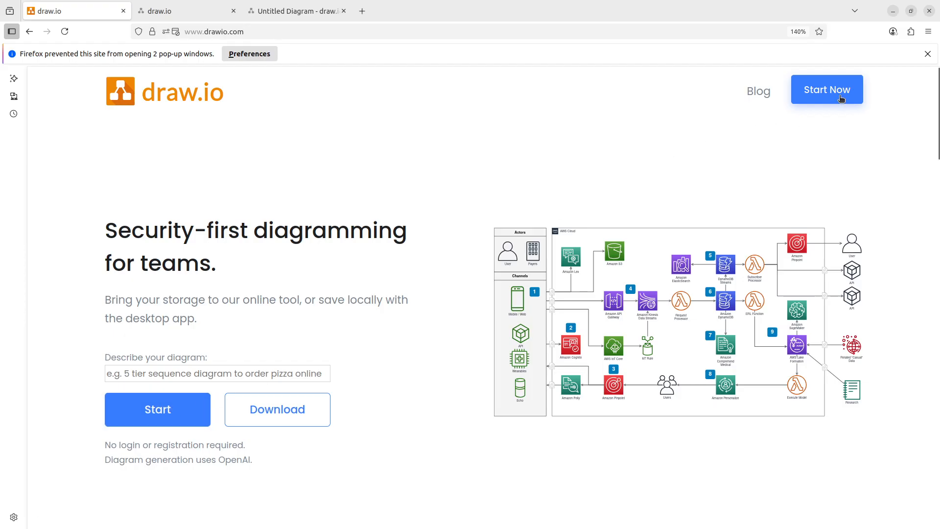
pyautogui.click(815, 94)
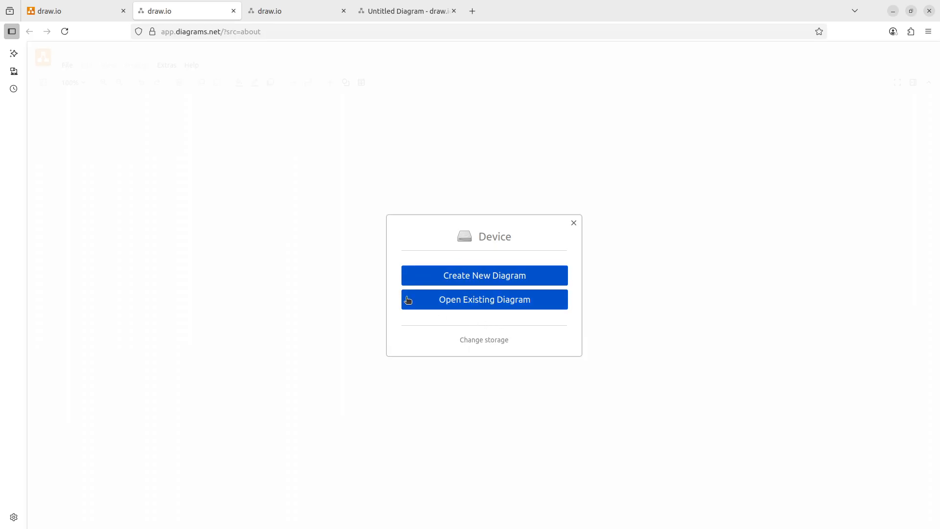
# Step: Create a new blank diagram on the device with the filename New.drawio
pyautogui.click(483, 276)
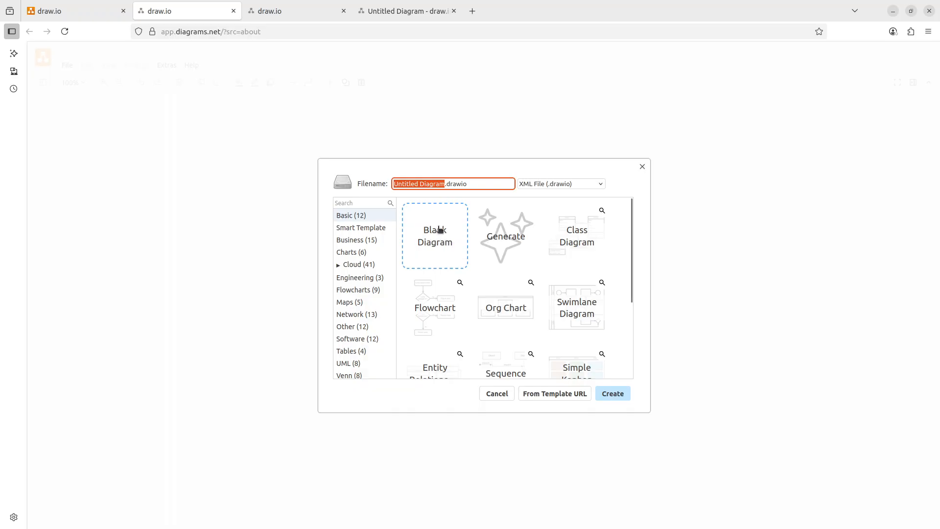
pyautogui.click(443, 185)
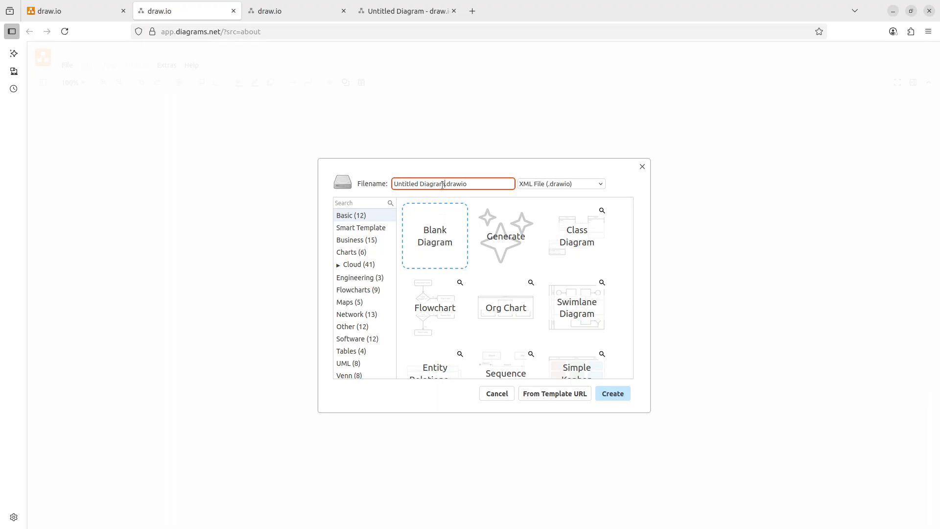
pyautogui.moveTo(443, 184); pyautogui.dragTo(383, 183)
pyautogui.write('New')
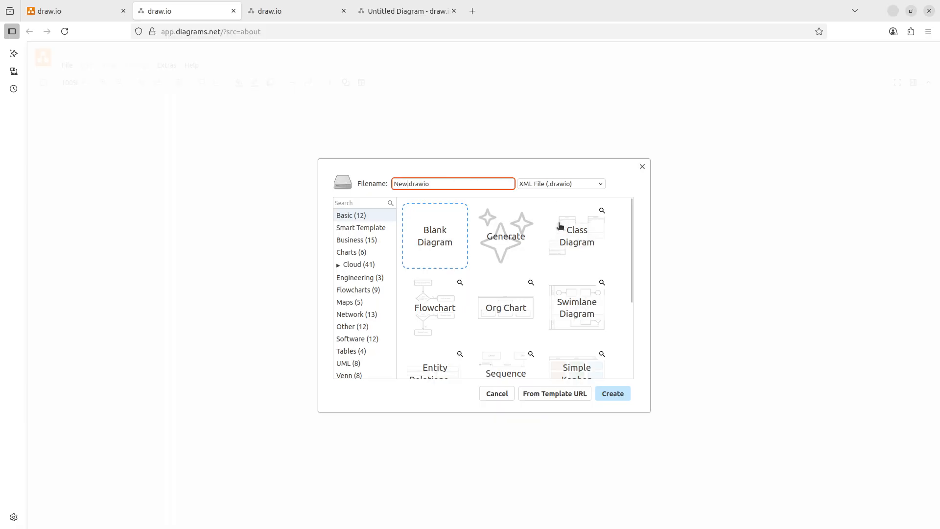
pyautogui.click(613, 394)
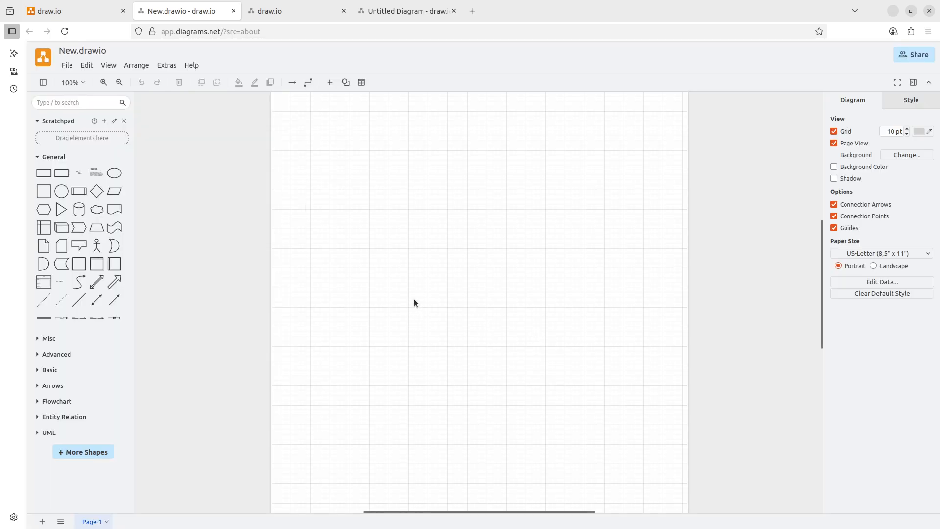
# Step: Browse the shape categories from General to Flowchart and examine the additional shape libraries that can be enabled
pyautogui.scroll(1, 440, 274)
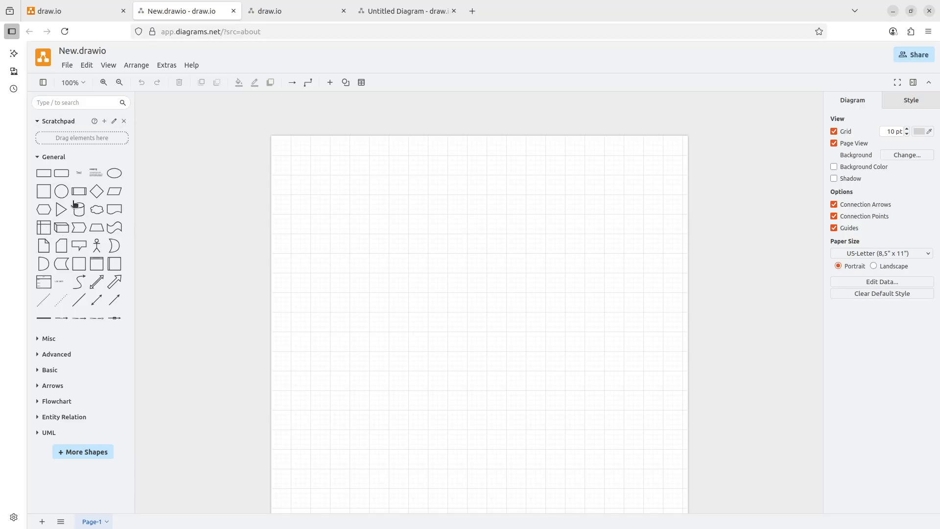
pyautogui.click(38, 156)
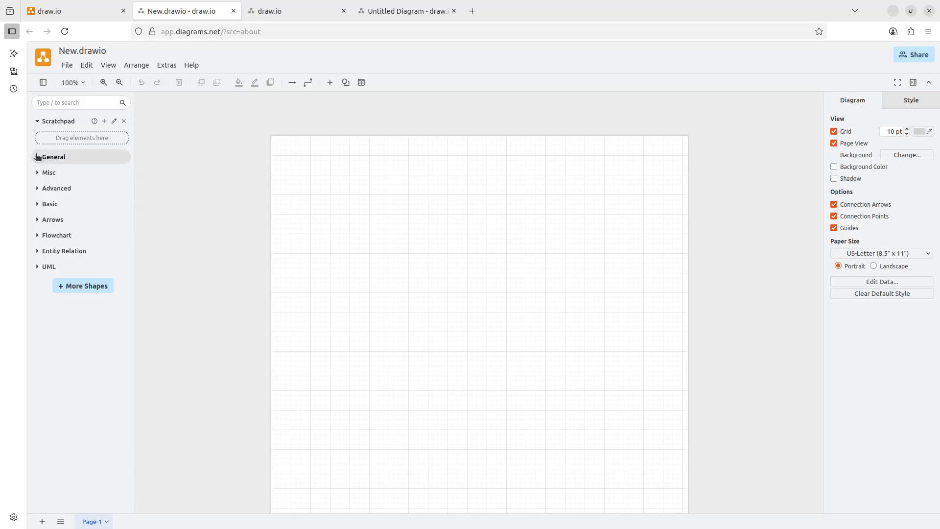
pyautogui.click(43, 176)
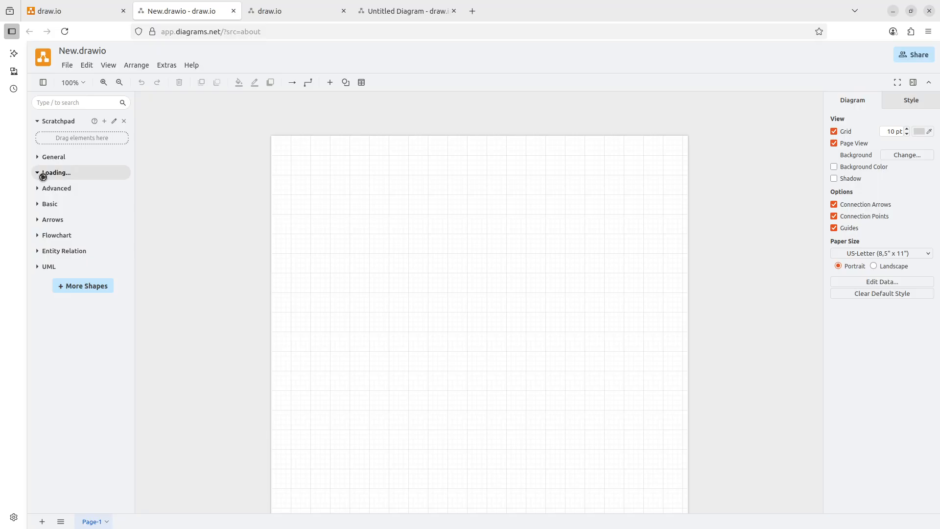
pyautogui.click(39, 174)
pyautogui.click(39, 189)
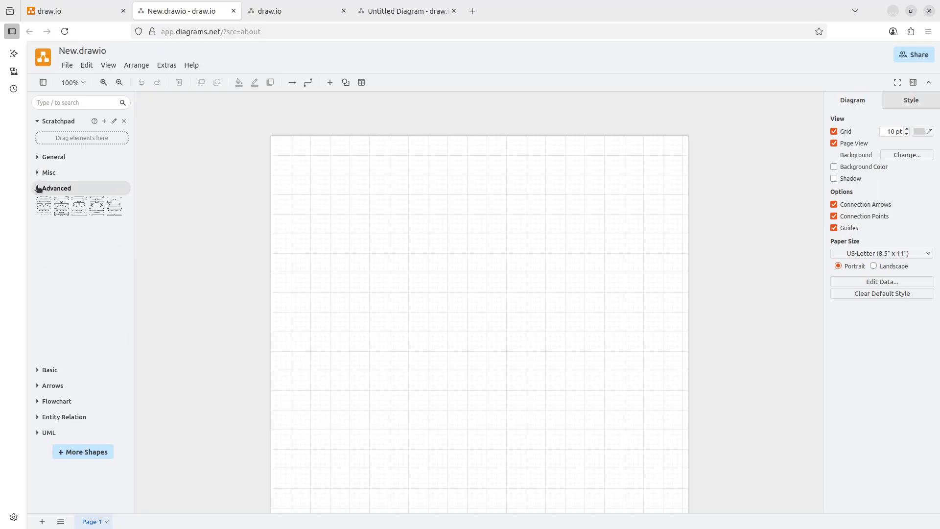
pyautogui.click(39, 188)
pyautogui.click(39, 204)
pyautogui.click(39, 206)
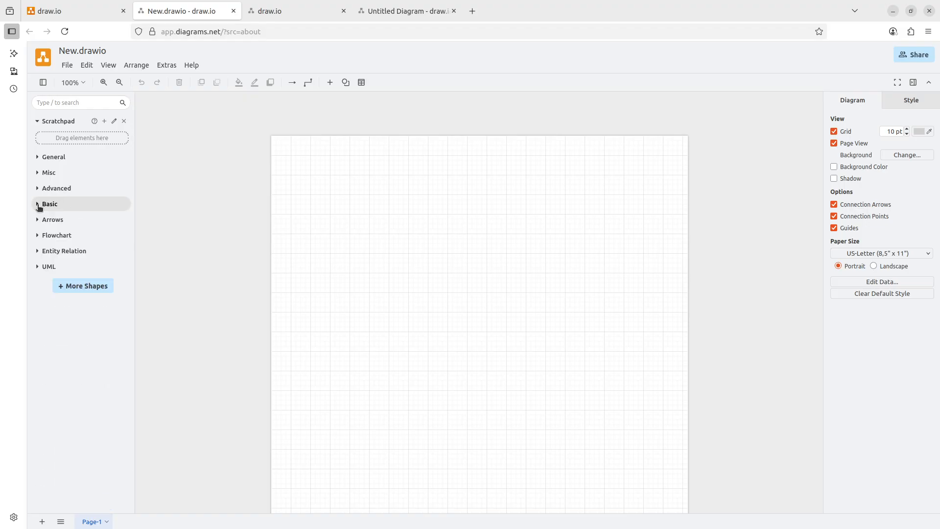
pyautogui.click(39, 220)
pyautogui.click(39, 219)
pyautogui.click(39, 236)
pyautogui.click(39, 236)
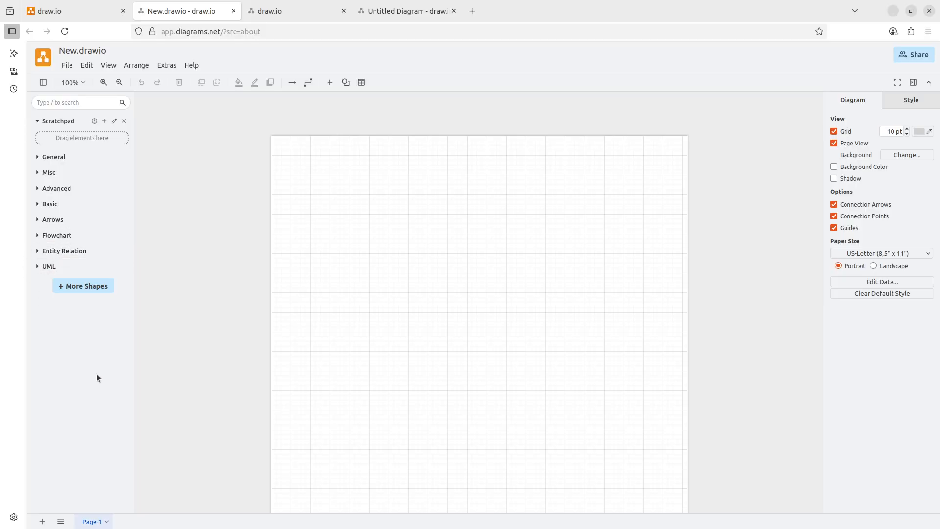
pyautogui.click(85, 286)
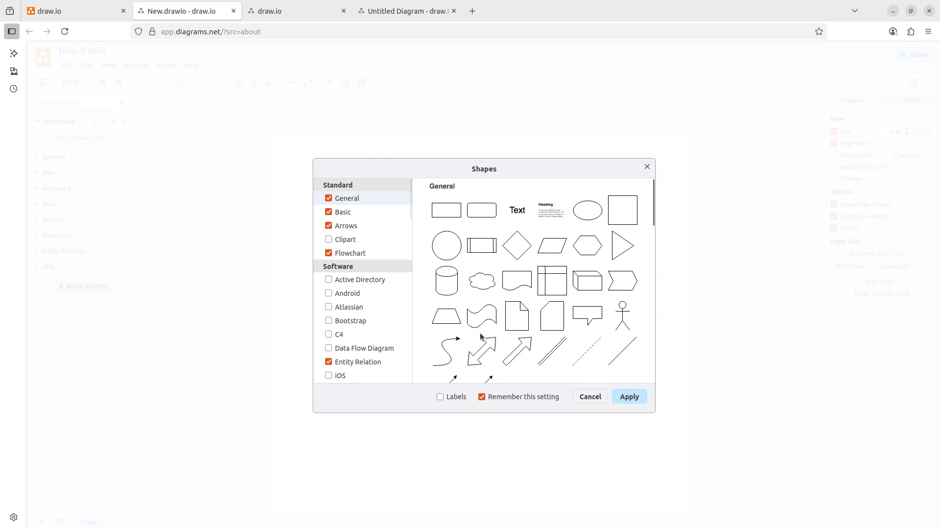
pyautogui.click(595, 398)
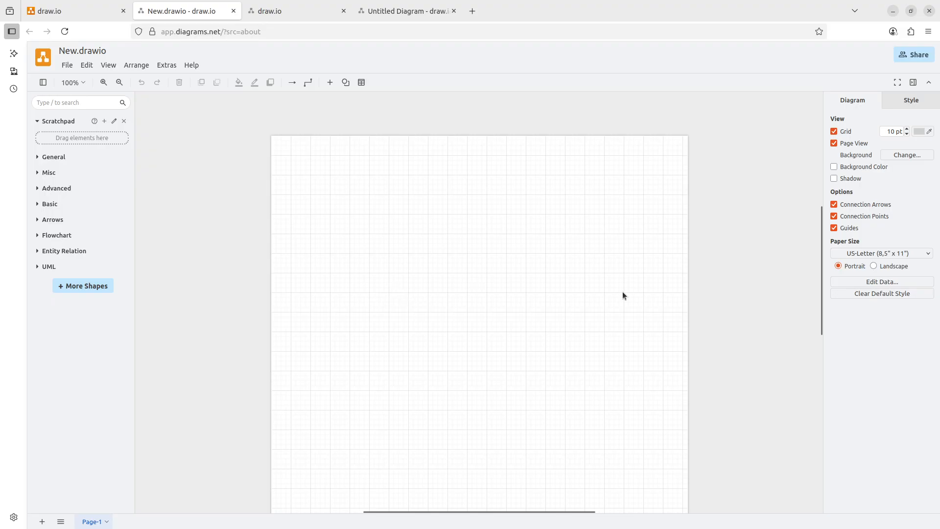
# Step: Place a General rectangle in the upper middle of the page and label it Mapping
pyautogui.click(39, 157)
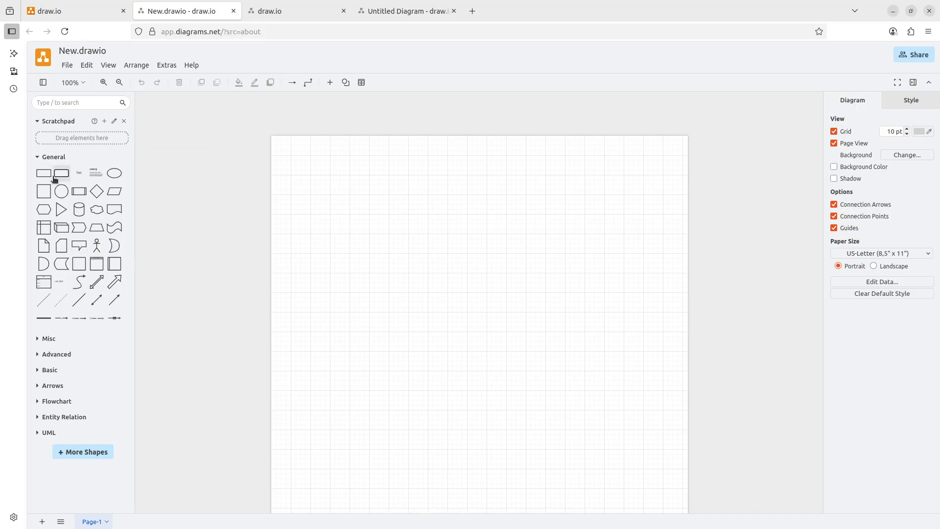
pyautogui.moveTo(44, 175)
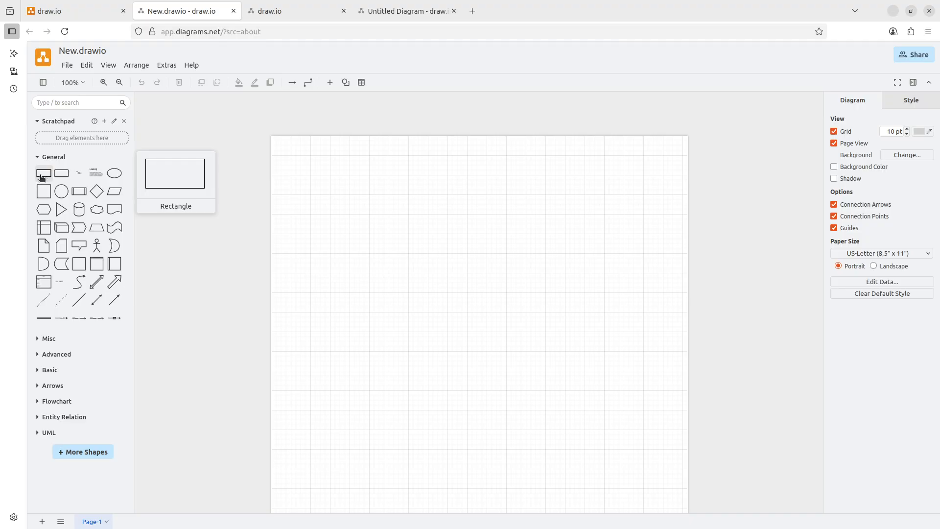
pyautogui.click(42, 177)
pyautogui.moveTo(485, 296); pyautogui.dragTo(462, 222)
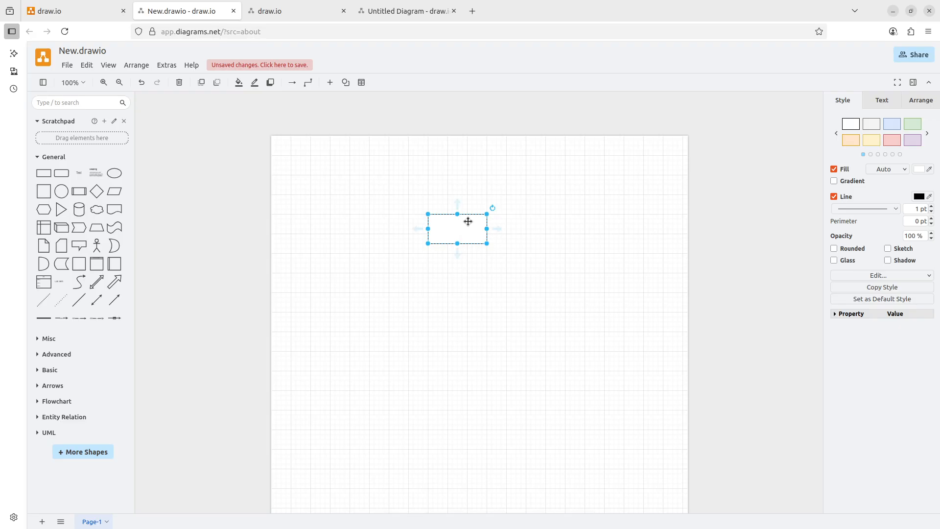
pyautogui.doubleClick(468, 221)
pyautogui.write('Mapping')
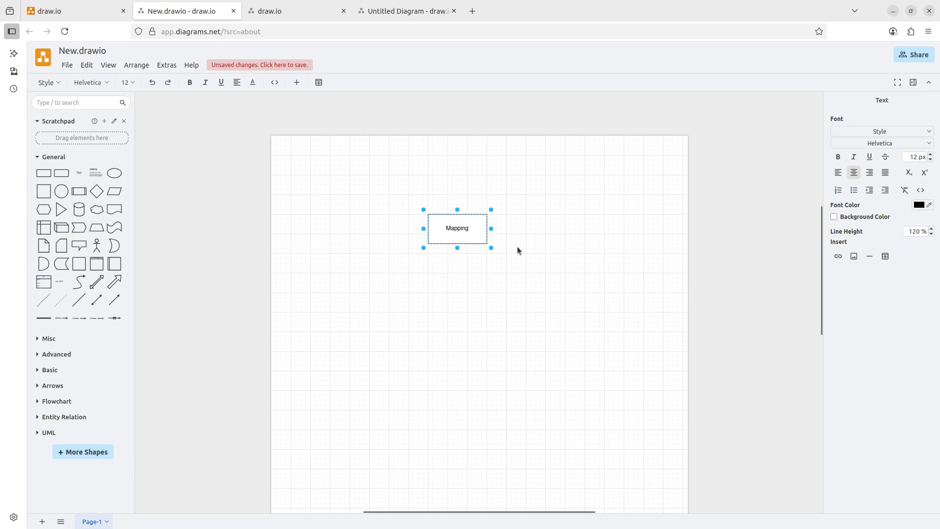
pyautogui.click(500, 229)
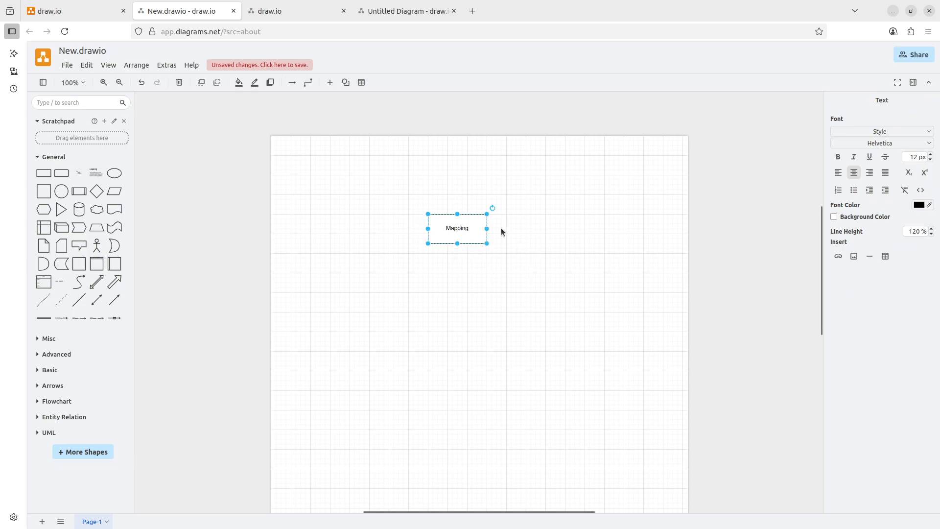
# Step: Set the font size of the rectangle's Mapping text to 27 px
pyautogui.click(463, 229)
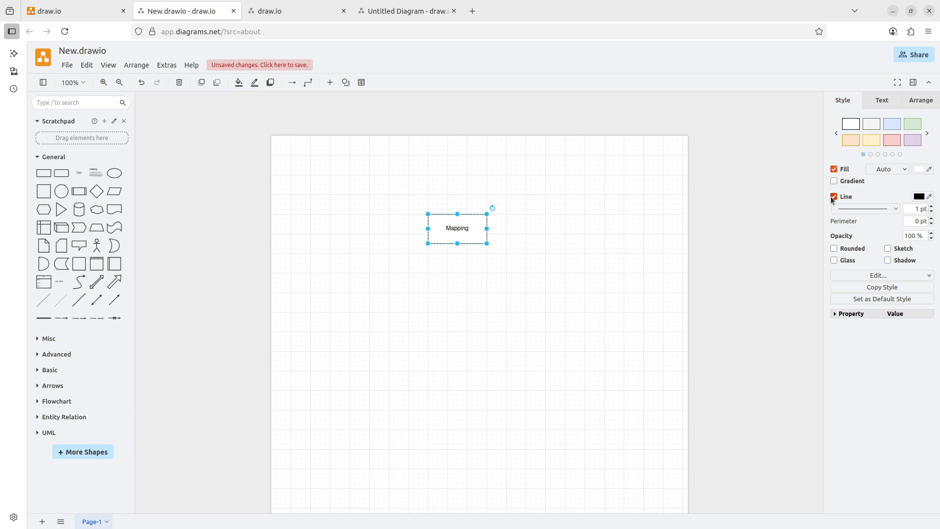
pyautogui.doubleClick(463, 229)
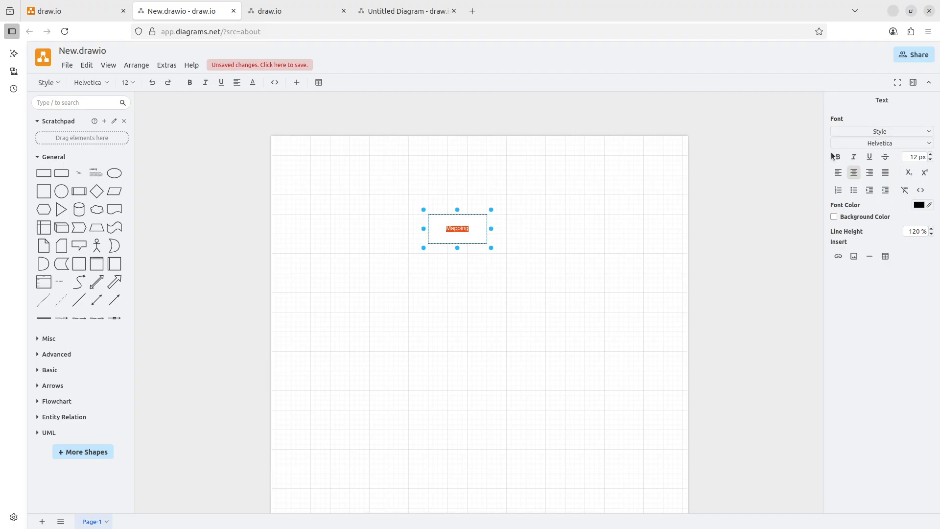
pyautogui.click(923, 157)
pyautogui.write('16')
pyautogui.press('Return')
pyautogui.click(931, 160)
pyautogui.click(931, 160)
pyautogui.click(931, 160)
pyautogui.click(907, 156)
pyautogui.write('2')
pyautogui.press('Return')
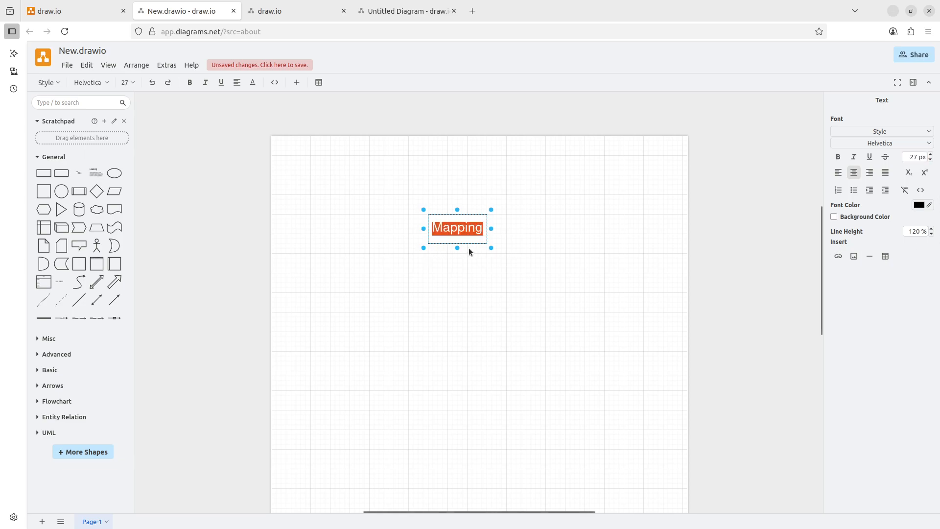
pyautogui.click(543, 252)
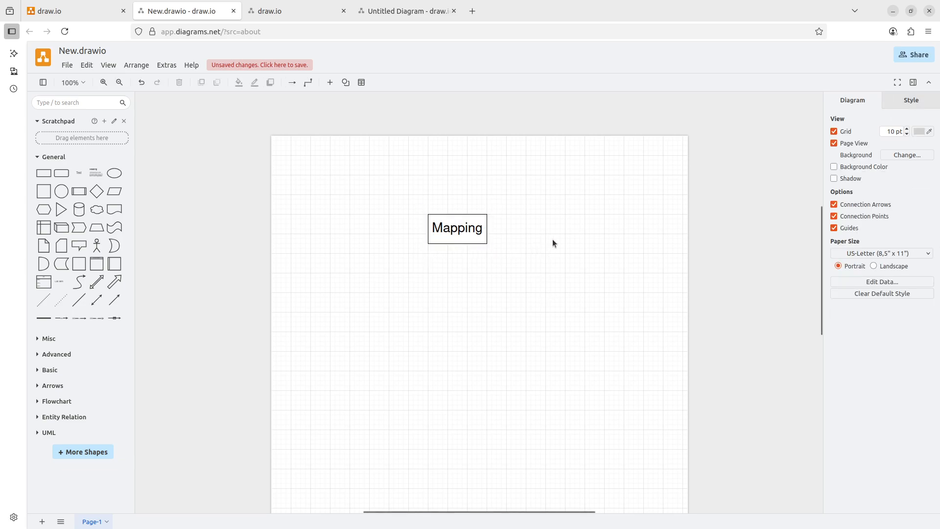
pyautogui.doubleClick(455, 229)
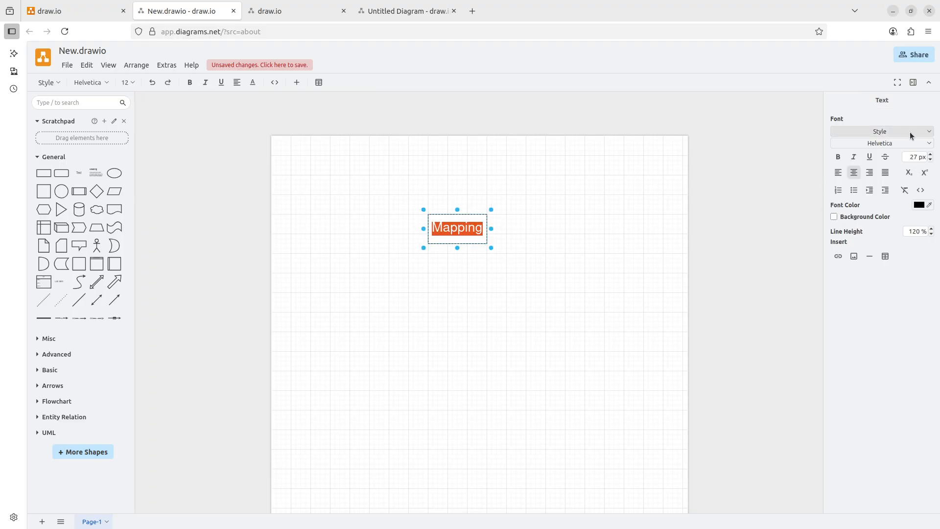
pyautogui.click(929, 132)
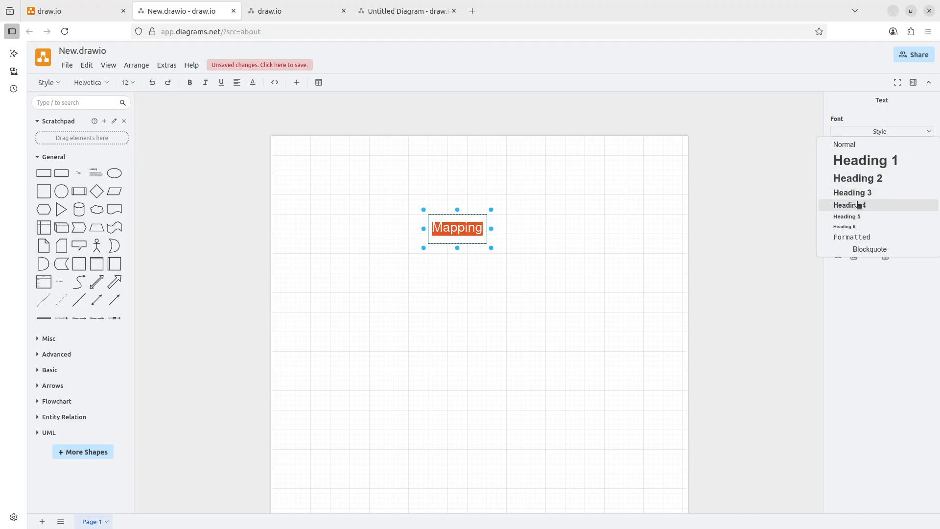
pyautogui.click(758, 320)
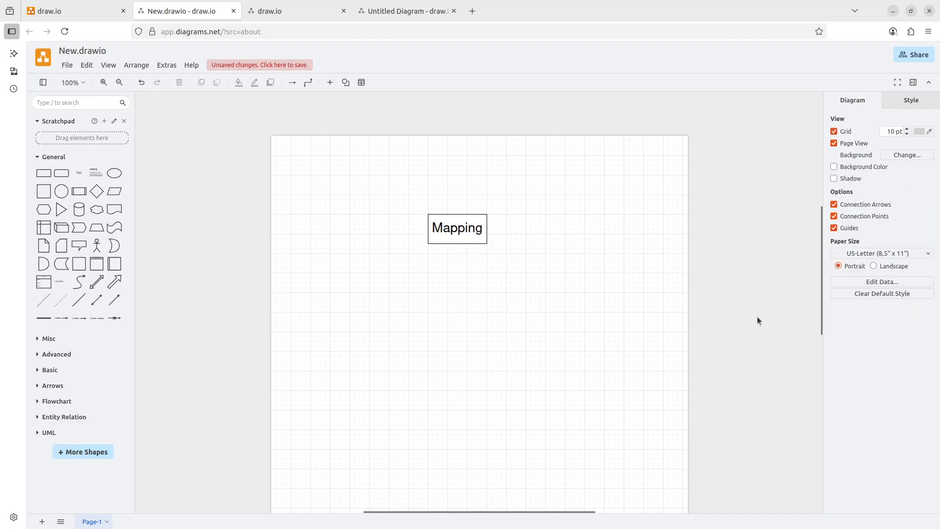
# Step: Change the font of the rectangle's Mapping text to Times New Roman
pyautogui.doubleClick(462, 227)
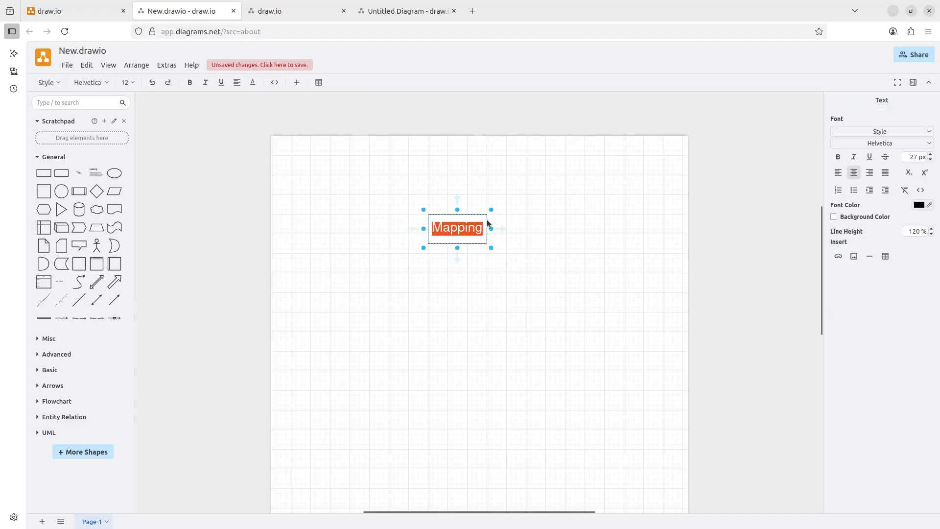
pyautogui.click(927, 144)
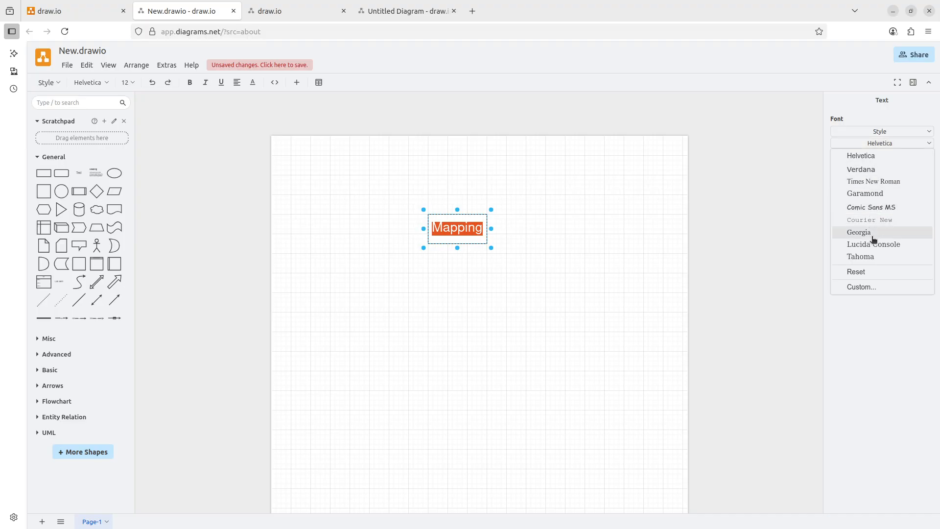
pyautogui.click(870, 182)
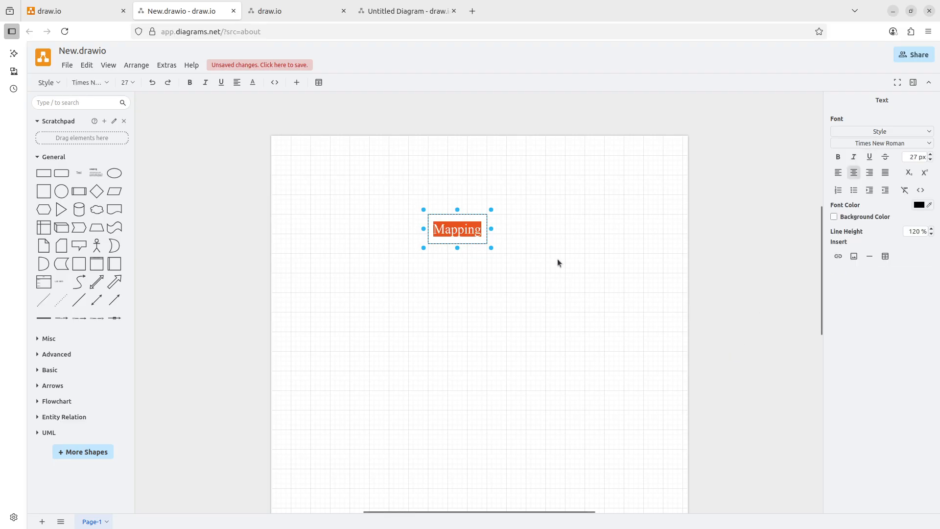
# Step: Set the font color of the Mapping text to the light green 66FF66
pyautogui.click(915, 205)
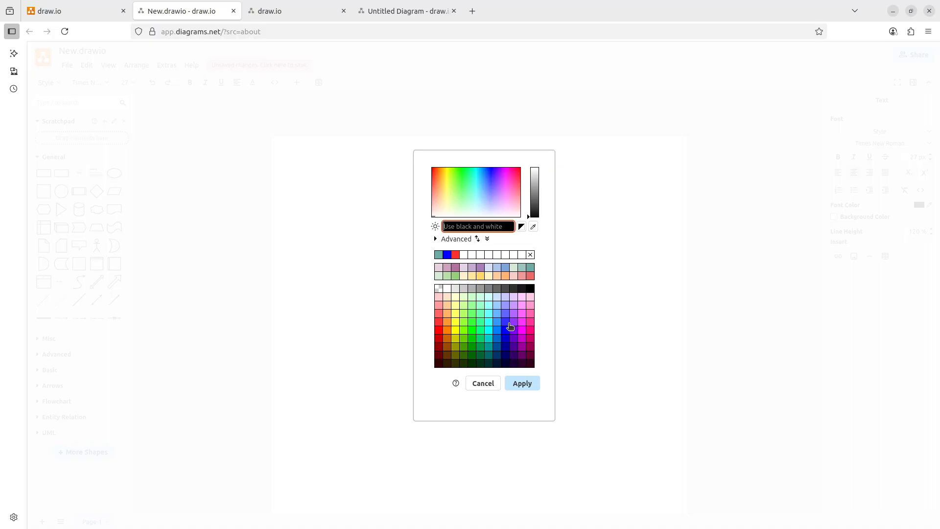
pyautogui.click(531, 322)
pyautogui.click(448, 348)
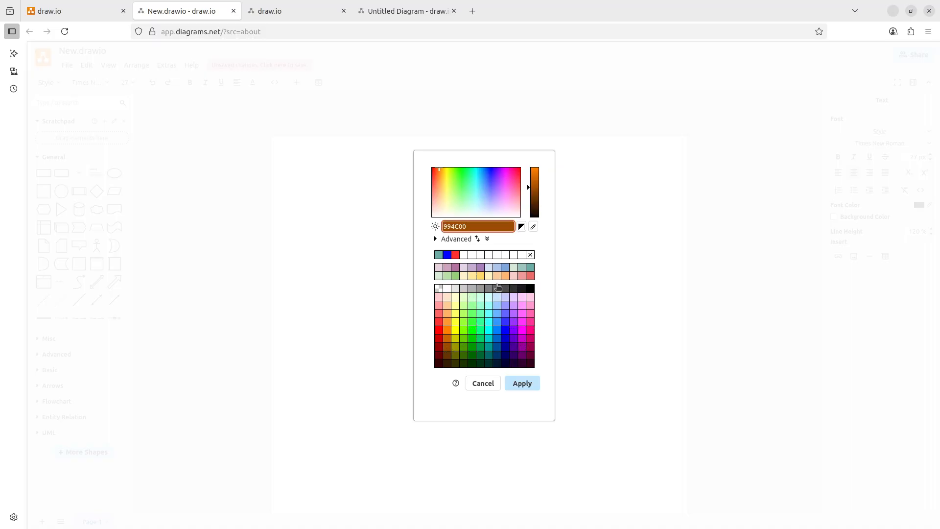
pyautogui.click(475, 315)
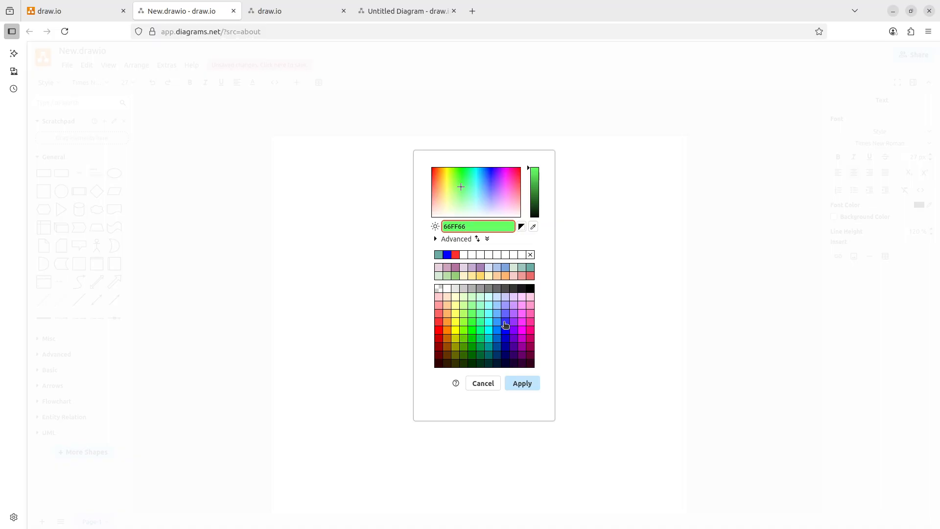
pyautogui.moveTo(474, 223); pyautogui.dragTo(452, 222)
pyautogui.click(523, 384)
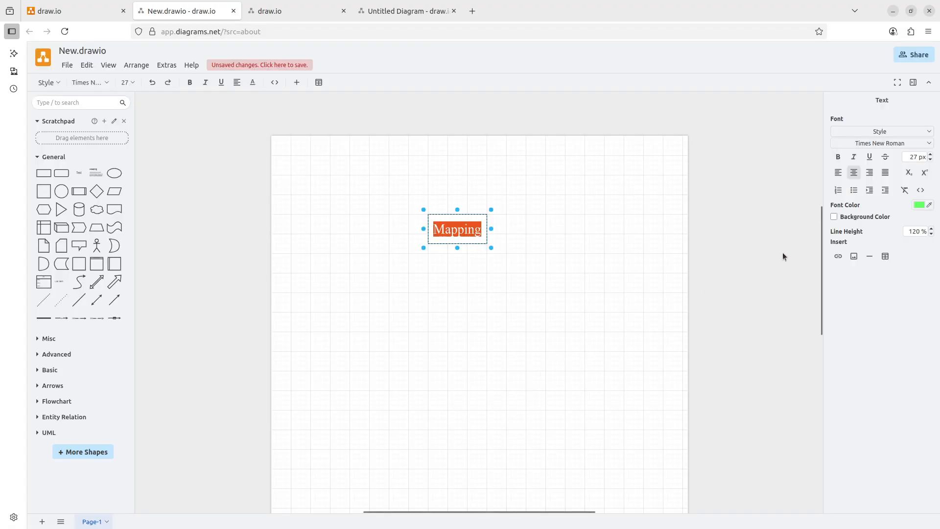
# Step: Reapply the light green 66FF66 font color to the Mapping text
pyautogui.click(917, 205)
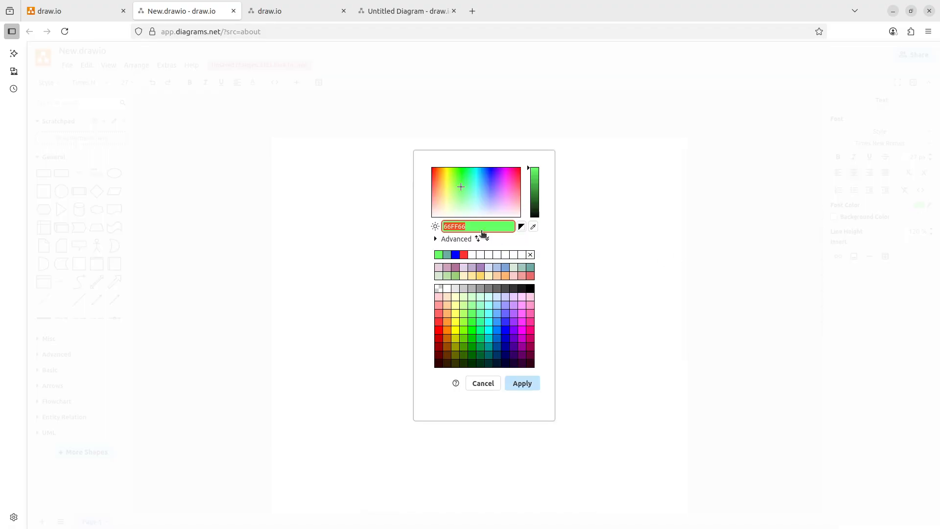
pyautogui.click(523, 386)
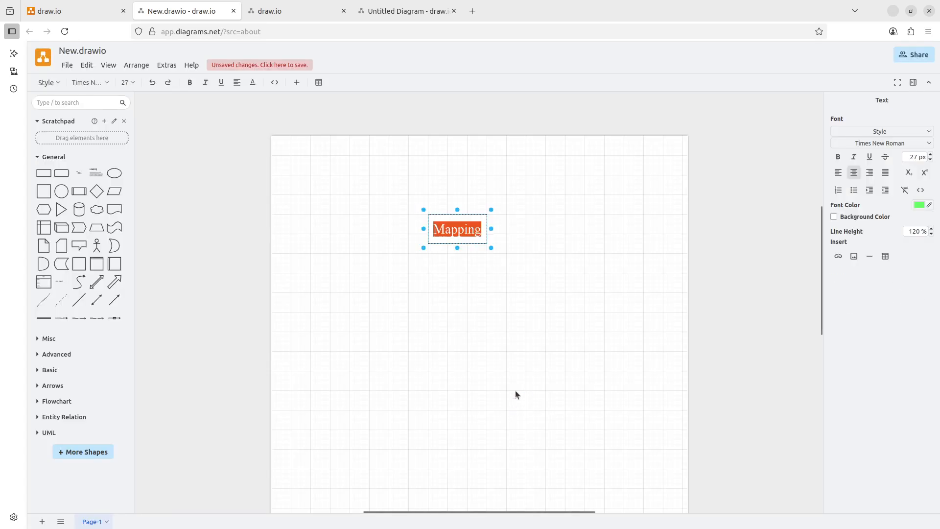
pyautogui.click(465, 248)
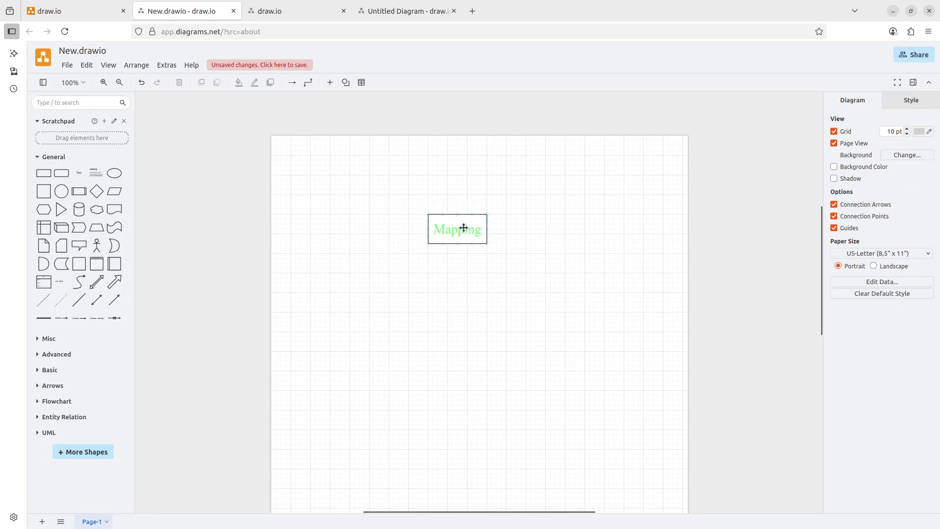
# Step: Change the font color of the Mapping text to the dark blue 0000CC
pyautogui.doubleClick(464, 227)
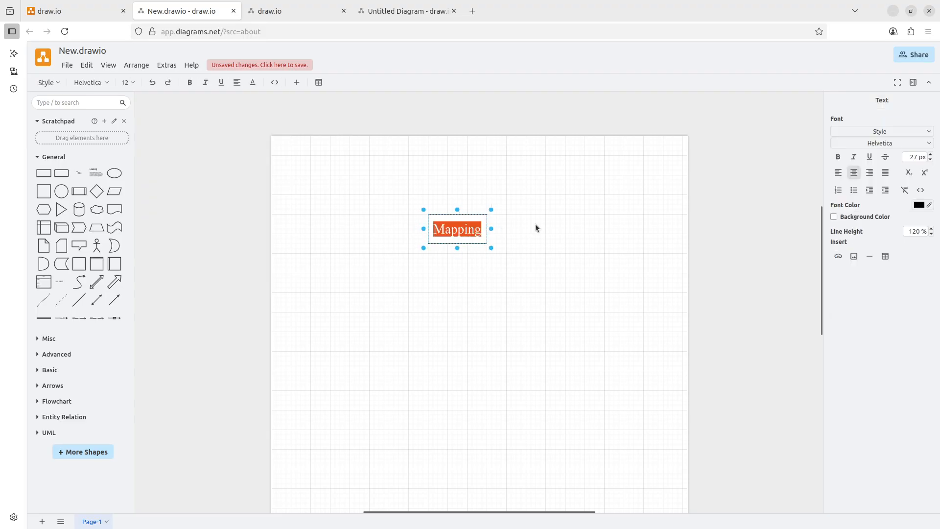
pyautogui.click(919, 204)
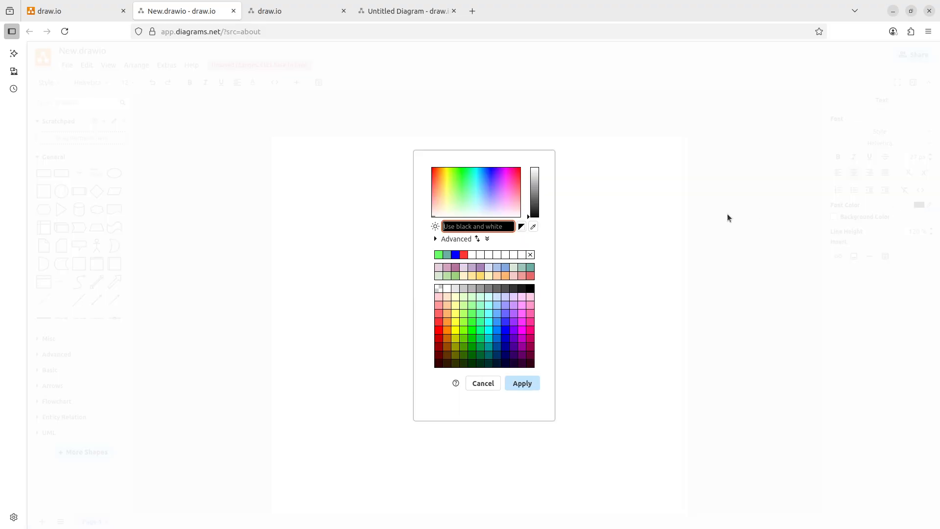
pyautogui.click(478, 383)
pyautogui.click(919, 205)
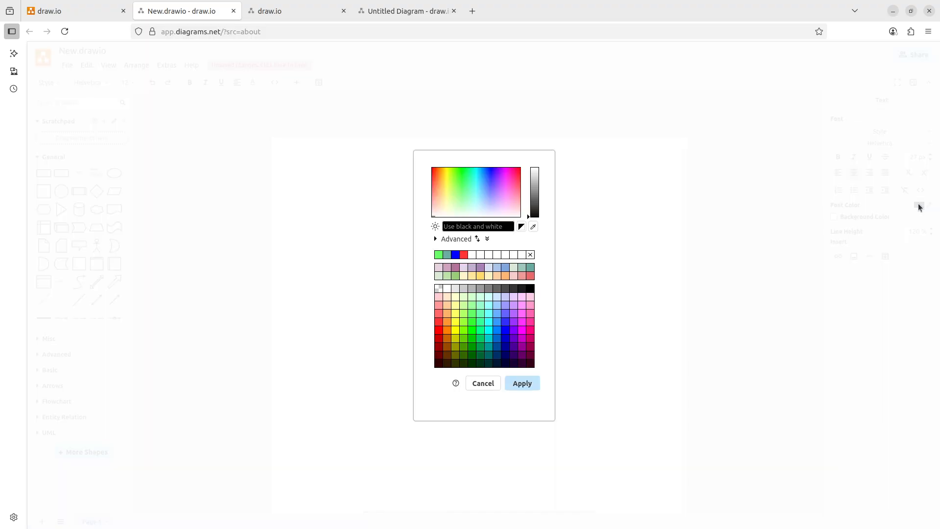
pyautogui.click(510, 339)
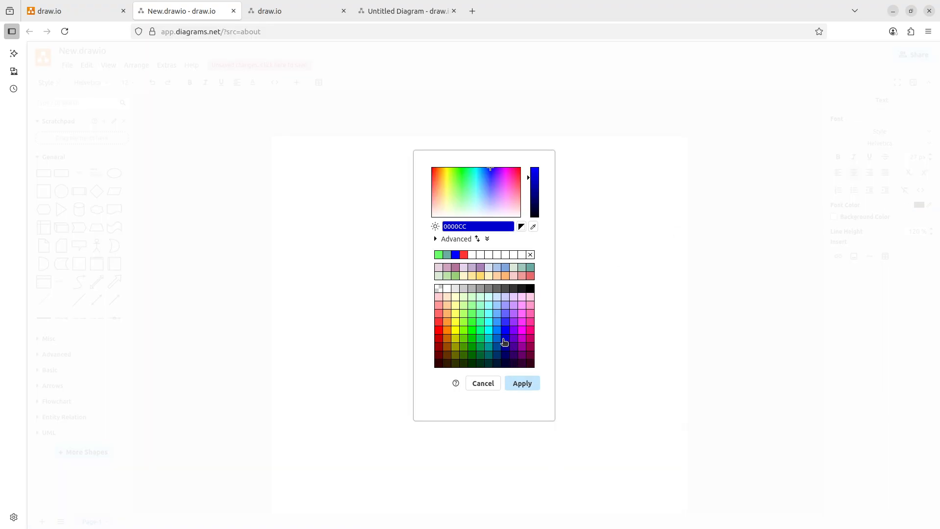
pyautogui.click(521, 385)
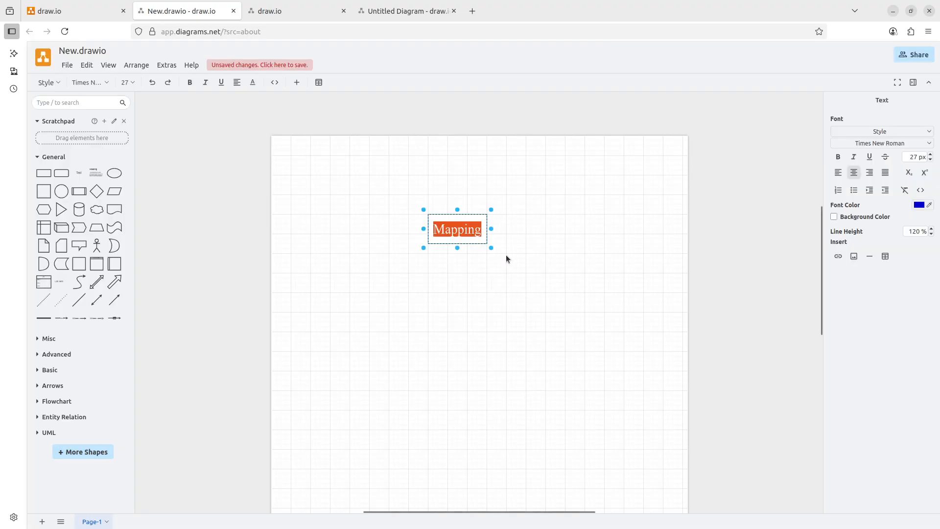
pyautogui.click(524, 278)
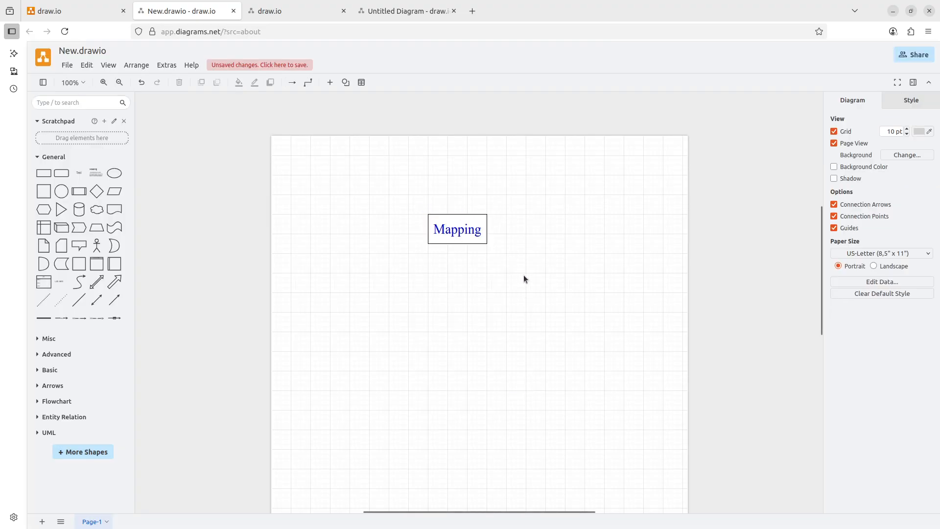
# Step: Try left alignment on the Mapping text and restore its centered alignment
pyautogui.doubleClick(452, 228)
pyautogui.moveTo(457, 258)
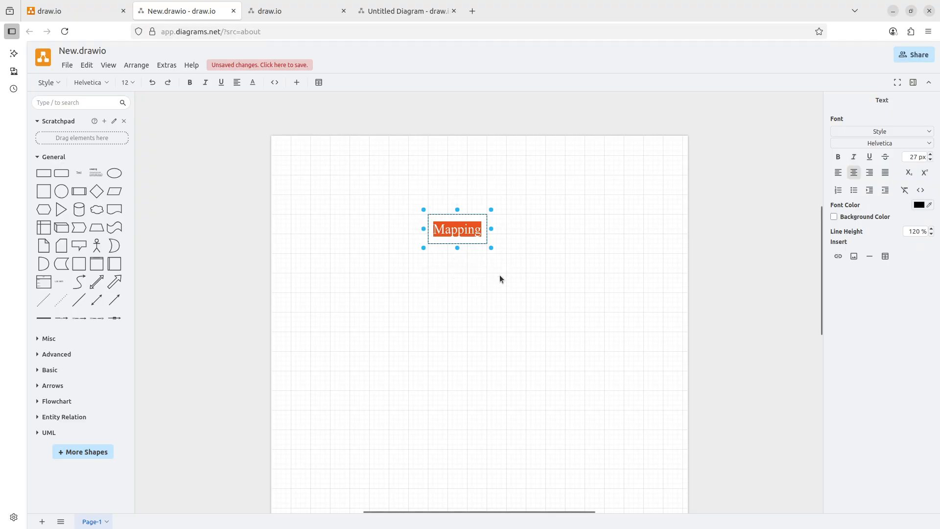
pyautogui.click(838, 173)
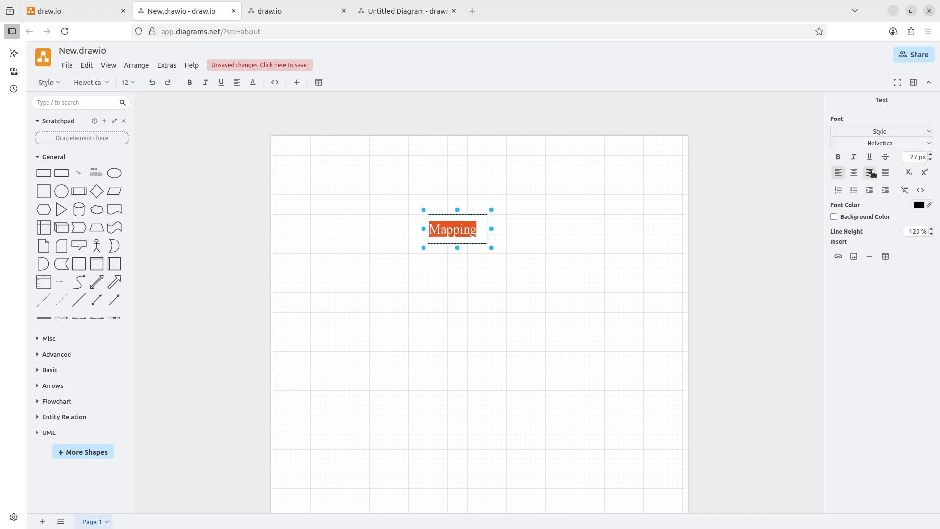
pyautogui.click(854, 173)
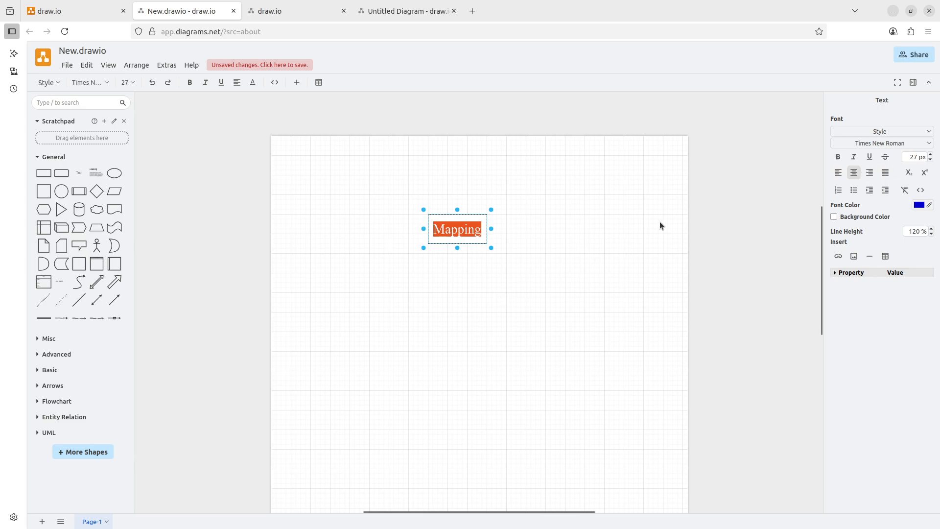
pyautogui.click(586, 258)
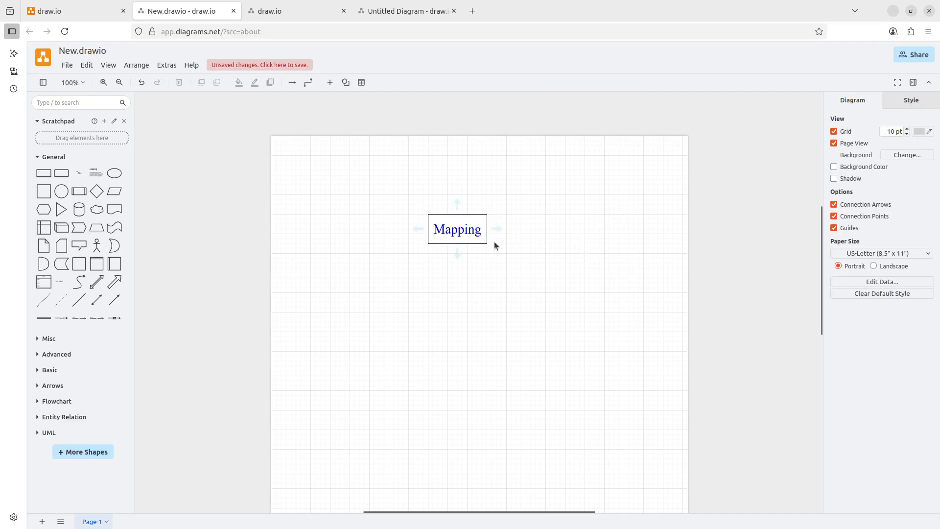
# Step: Undo the font color and font changes on the Mapping text, back to black Helvetica
pyautogui.click(142, 83)
pyautogui.click(432, 251)
pyautogui.hotkey('ctrl', 'shift', 'z')
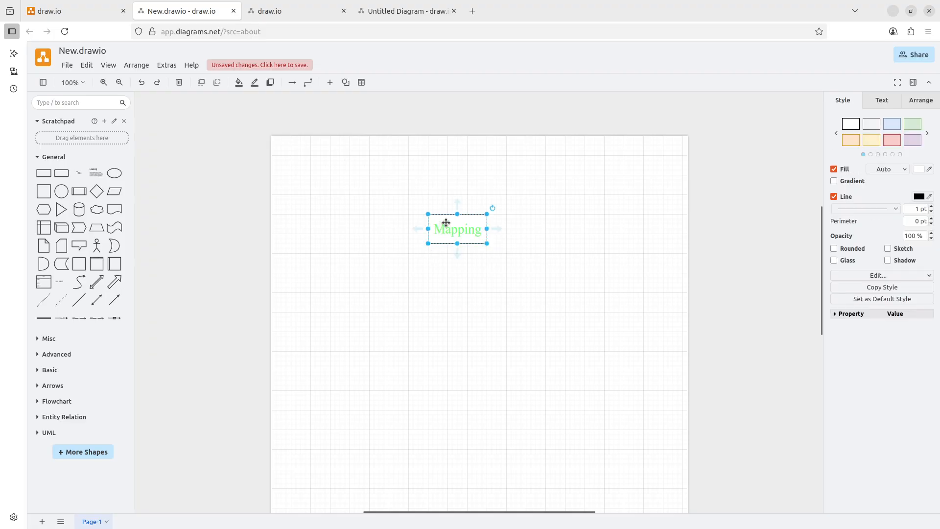
pyautogui.hotkey('ctrl', 'z')
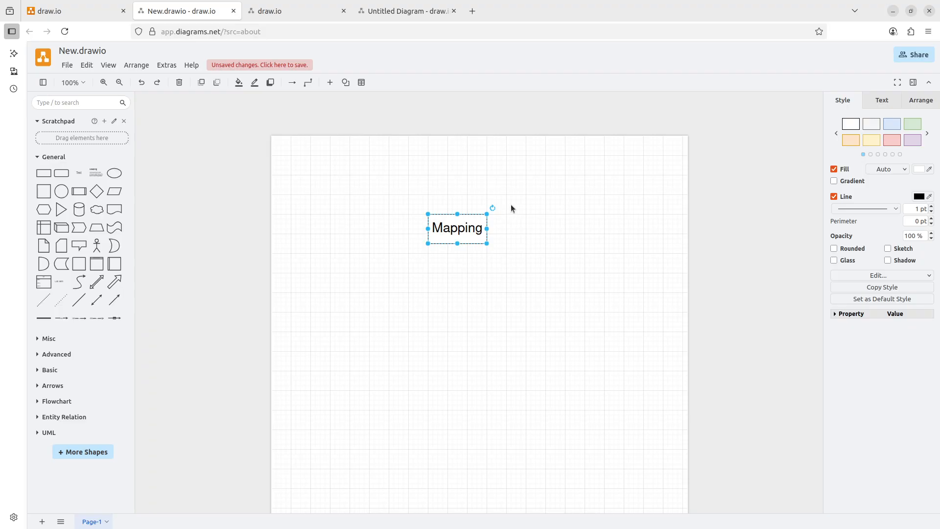
pyautogui.click(514, 236)
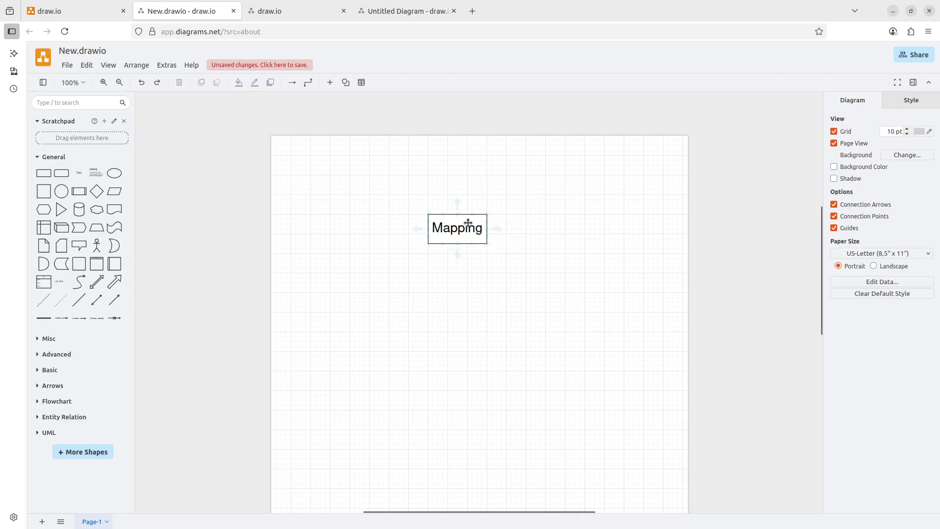
# Step: Apply the light red preset style to the Mapping rectangle and change its fill color to the green 00994D
pyautogui.click(464, 220)
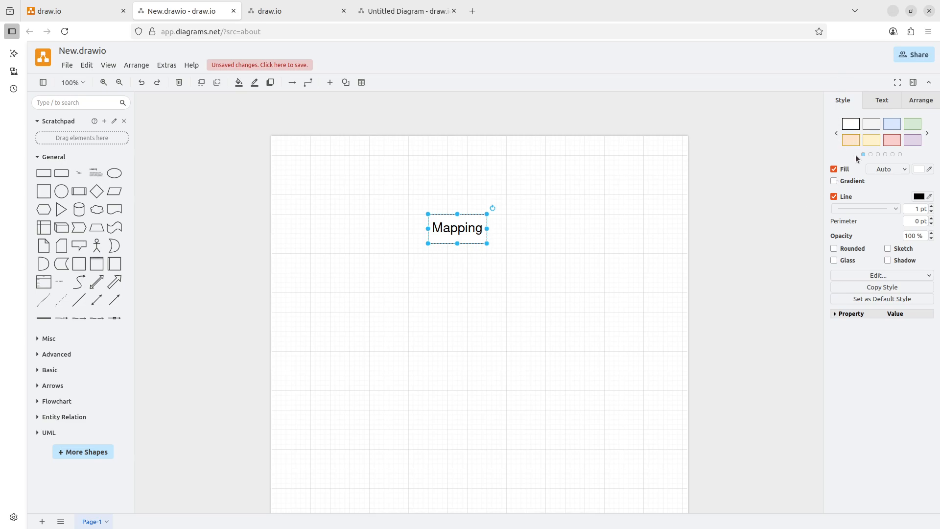
pyautogui.click(892, 140)
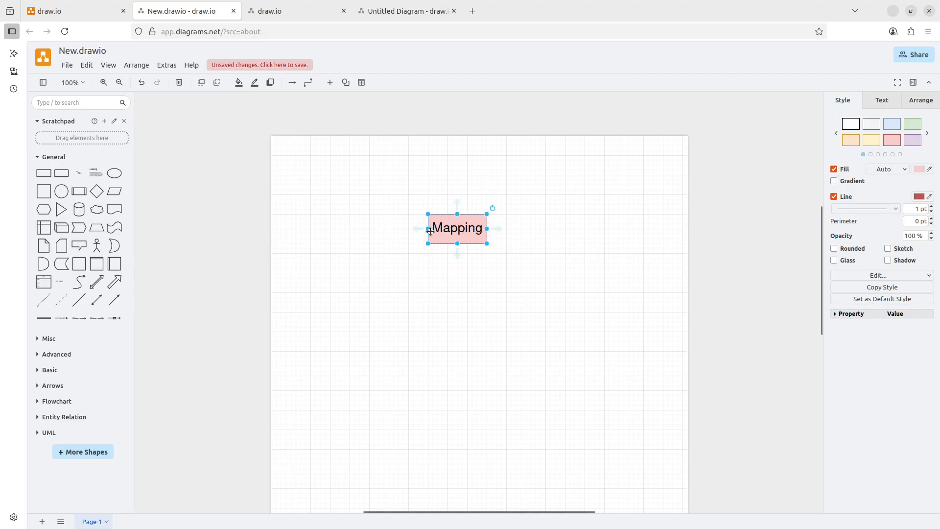
pyautogui.click(920, 171)
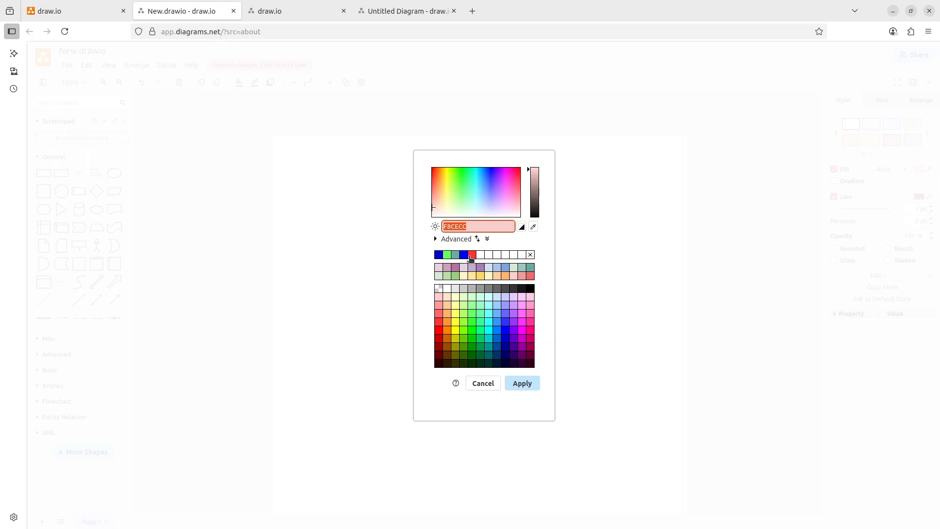
pyautogui.click(492, 322)
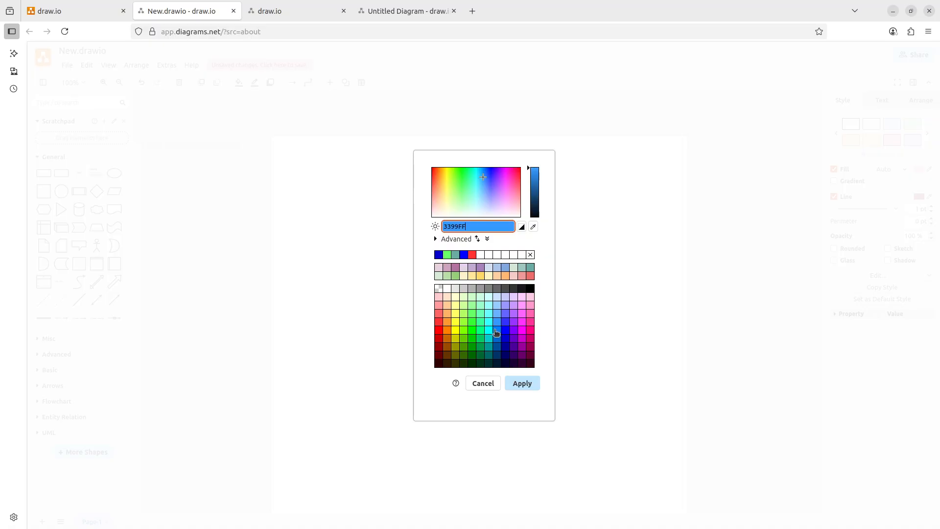
pyautogui.click(483, 346)
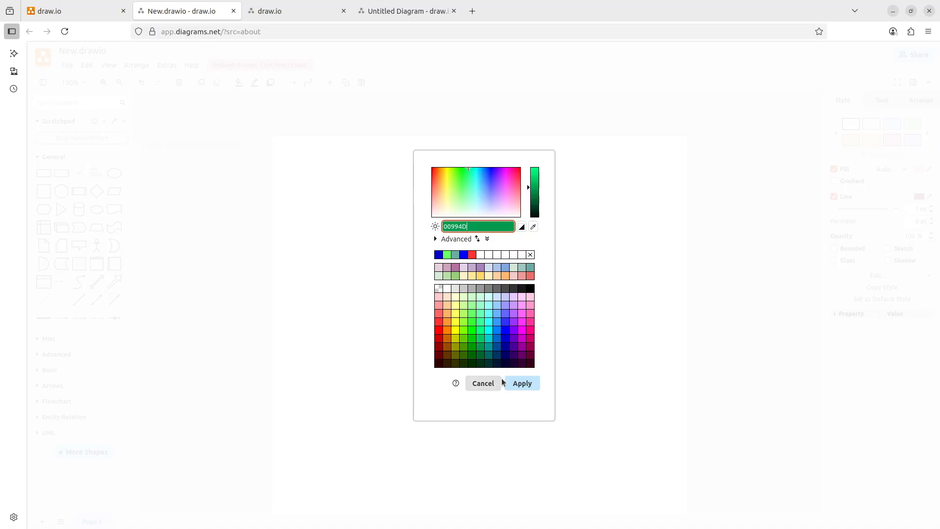
pyautogui.click(522, 383)
pyautogui.click(542, 200)
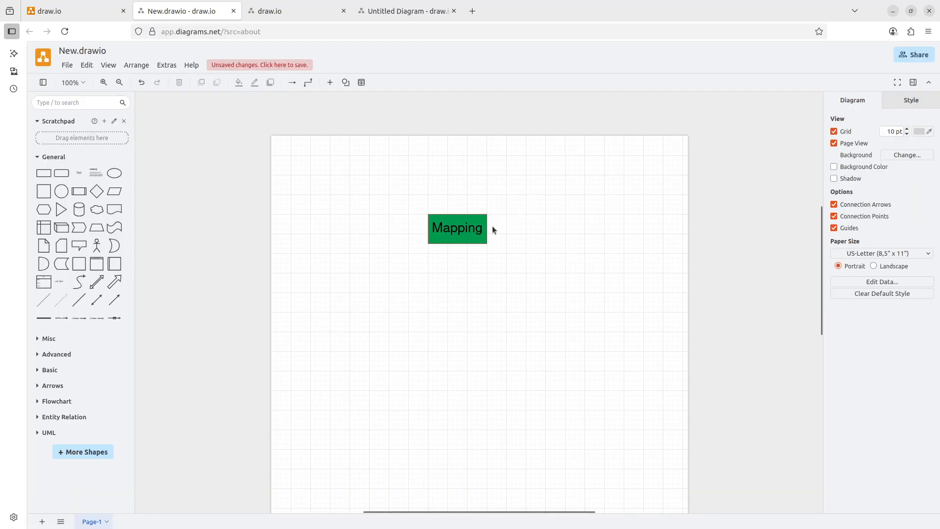
# Step: Undo the green fill and the light red preset style on the Mapping rectangle
pyautogui.click(465, 224)
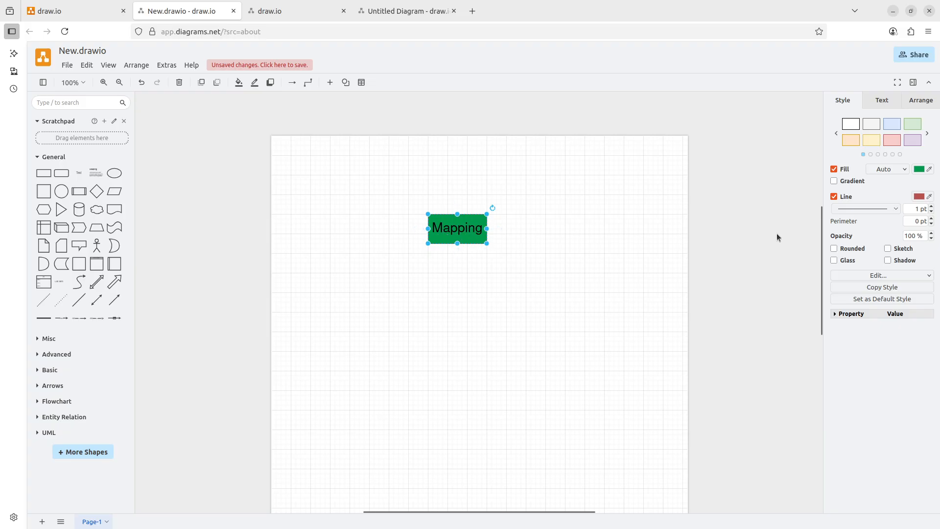
pyautogui.click(547, 237)
pyautogui.hotkey('ctrl', 'z')
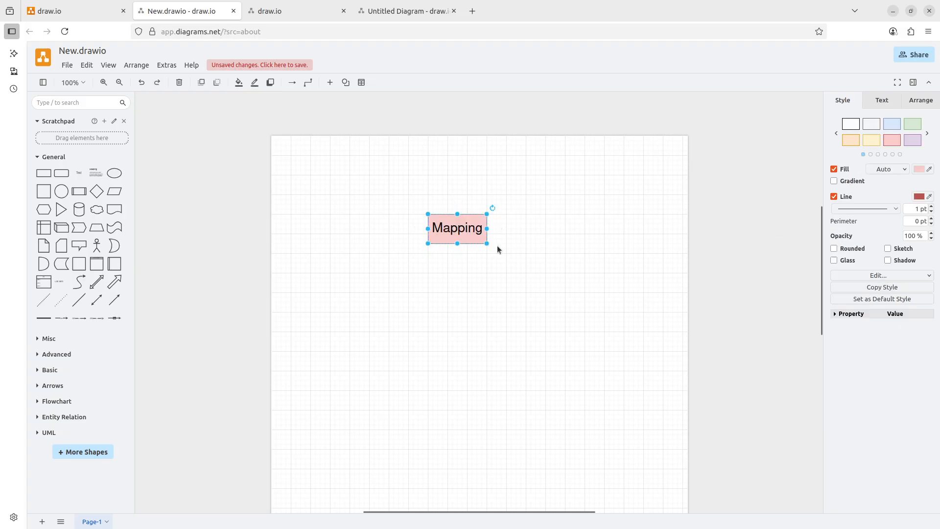
pyautogui.hotkey('ctrl', 'z')
pyautogui.click(514, 245)
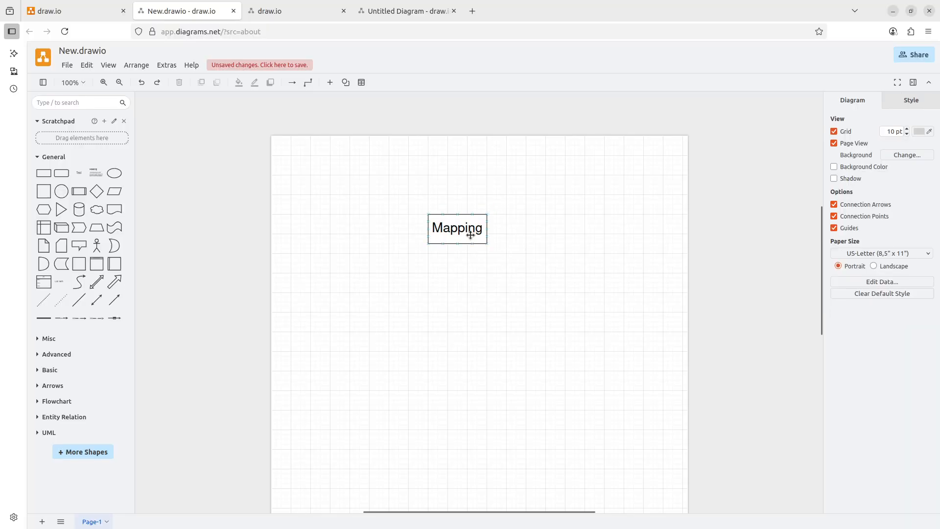
pyautogui.click(466, 217)
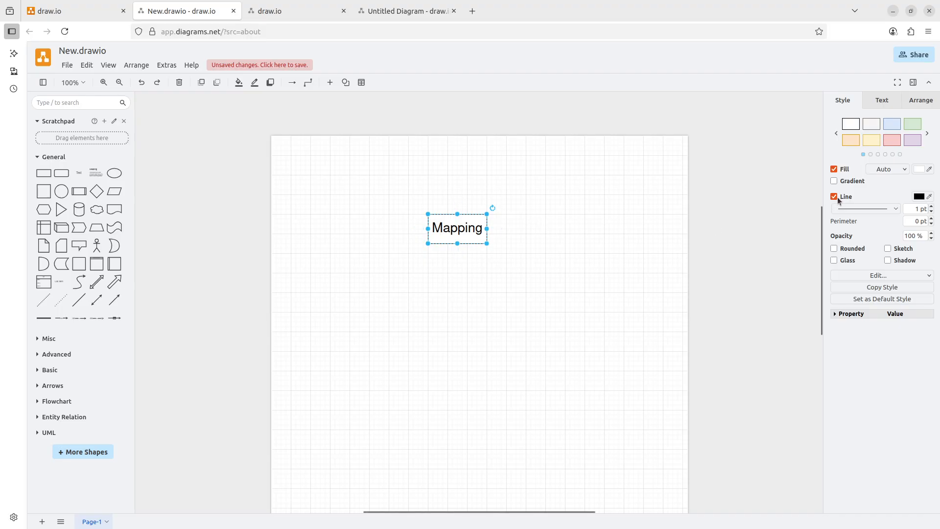
pyautogui.click(919, 197)
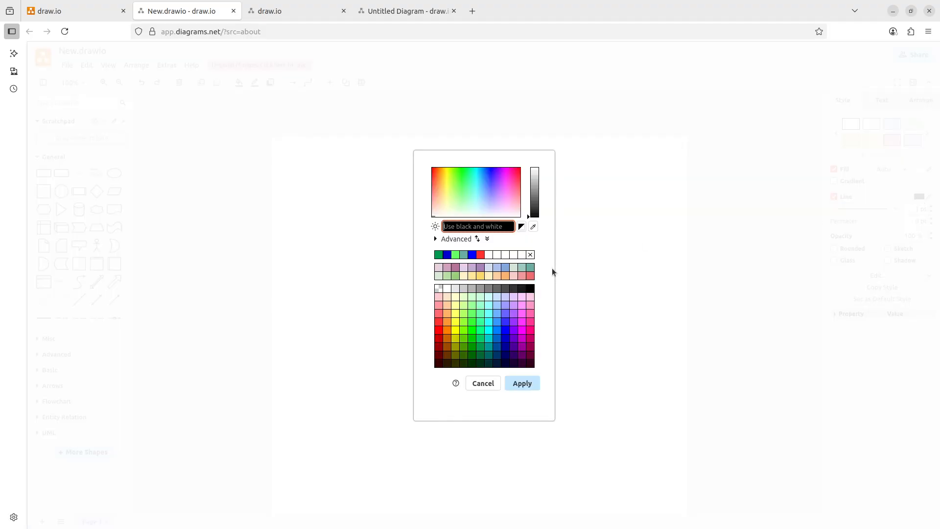
pyautogui.click(510, 327)
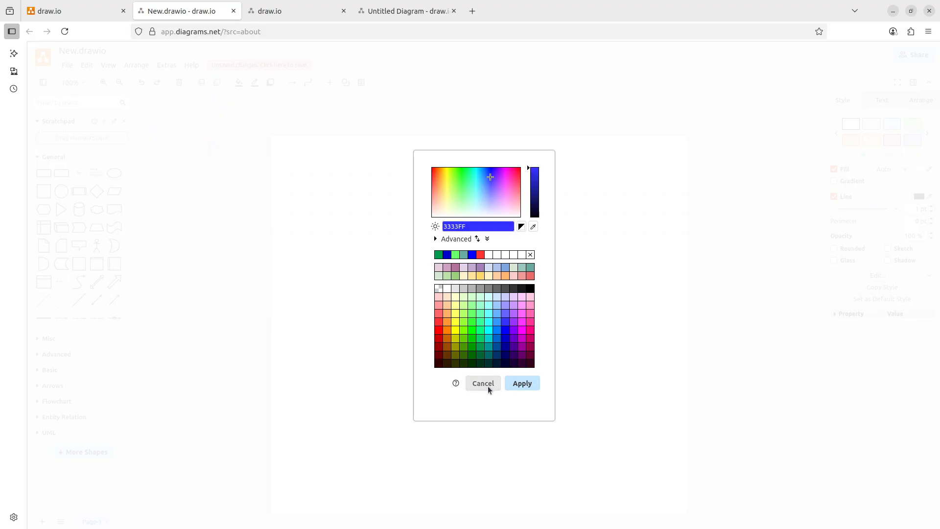
pyautogui.click(482, 385)
pyautogui.click(529, 295)
# Step: Set the line color of the Mapping rectangle to a dark maroon
pyautogui.click(483, 216)
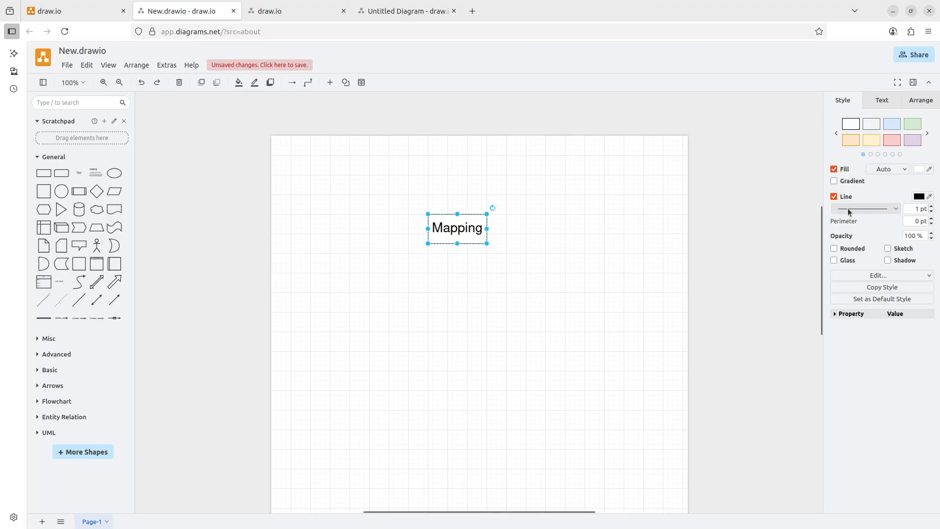
pyautogui.click(919, 197)
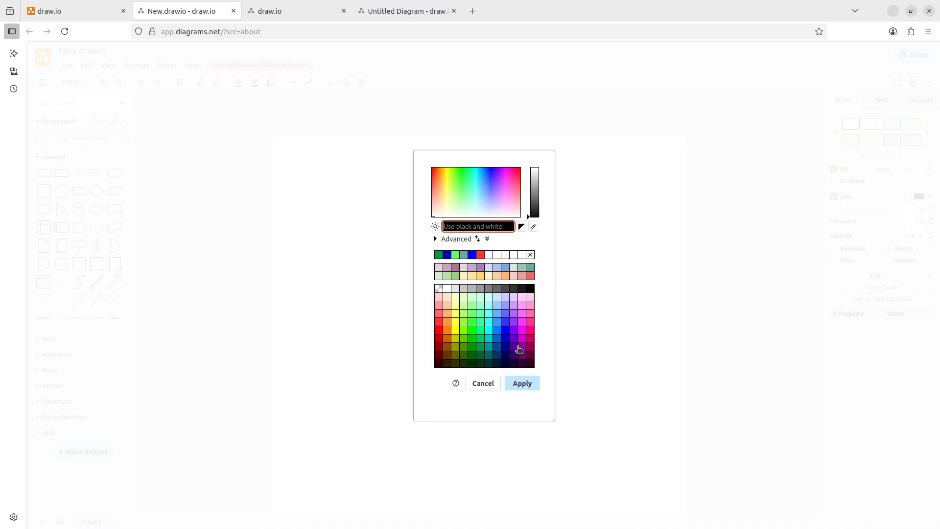
pyautogui.click(530, 339)
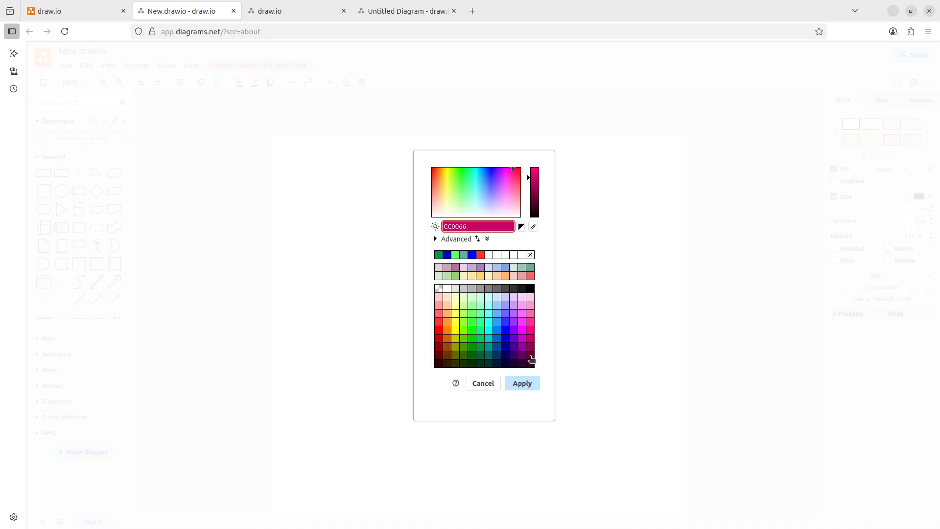
pyautogui.click(522, 386)
pyautogui.click(495, 247)
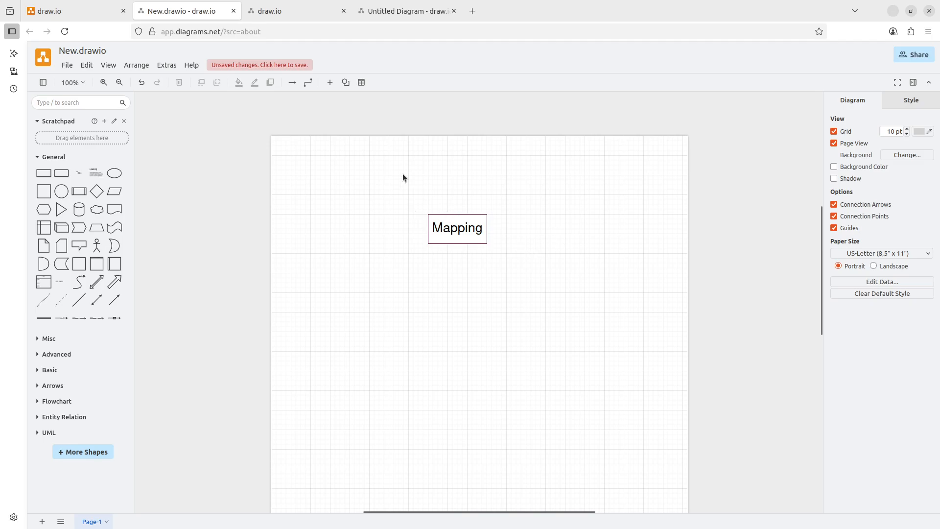
# Step: Increase the line width of the Mapping rectangle's border to 6 pt
pyautogui.moveTo(392, 180); pyautogui.dragTo(569, 313)
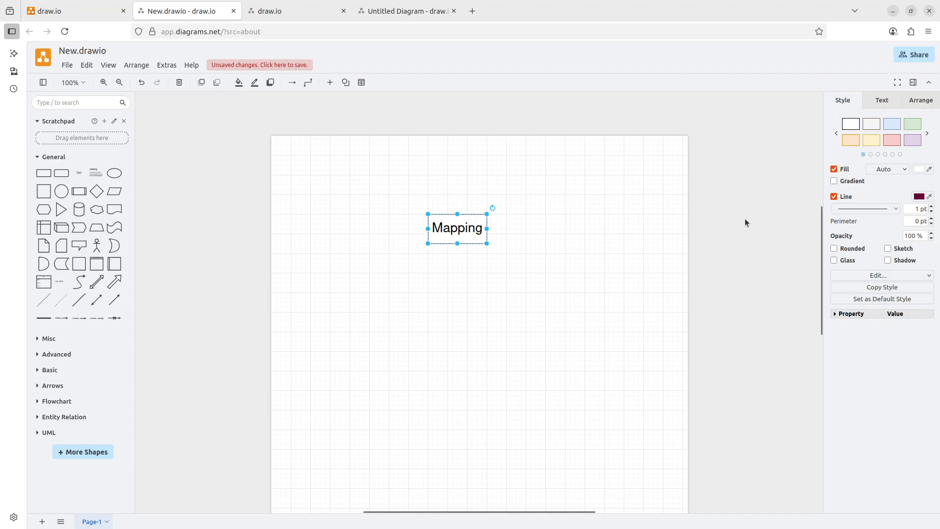
pyautogui.click(932, 206)
pyautogui.click(932, 206)
pyautogui.click(932, 207)
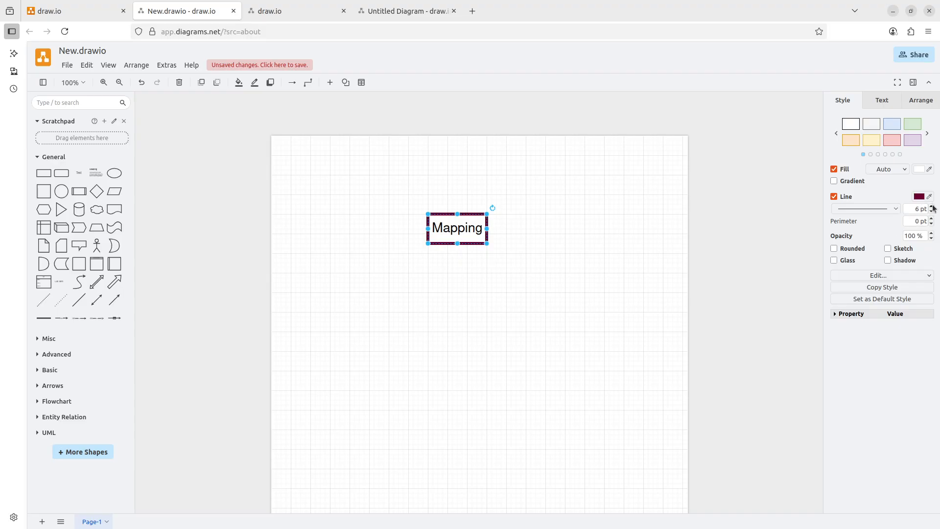
pyautogui.click(406, 297)
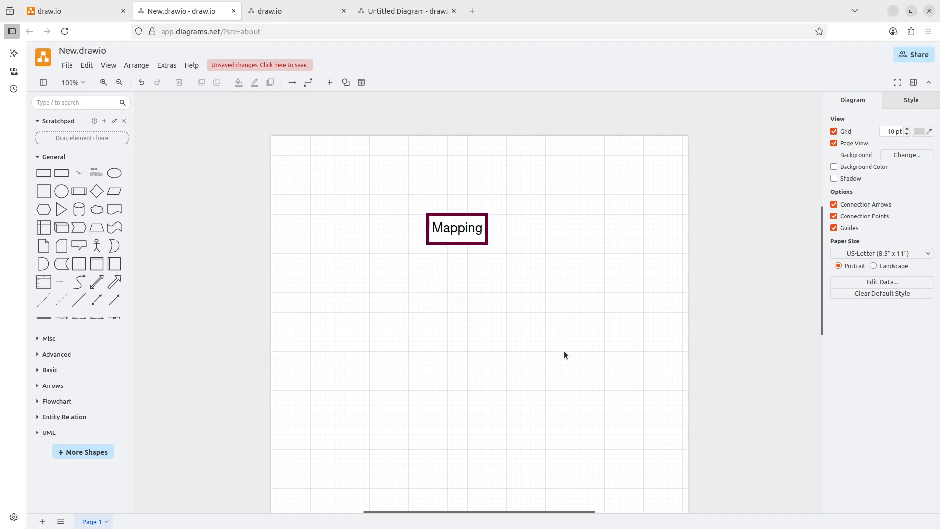
# Step: Reduce the line width of the Mapping rectangle's border to 2 pt
pyautogui.click(486, 244)
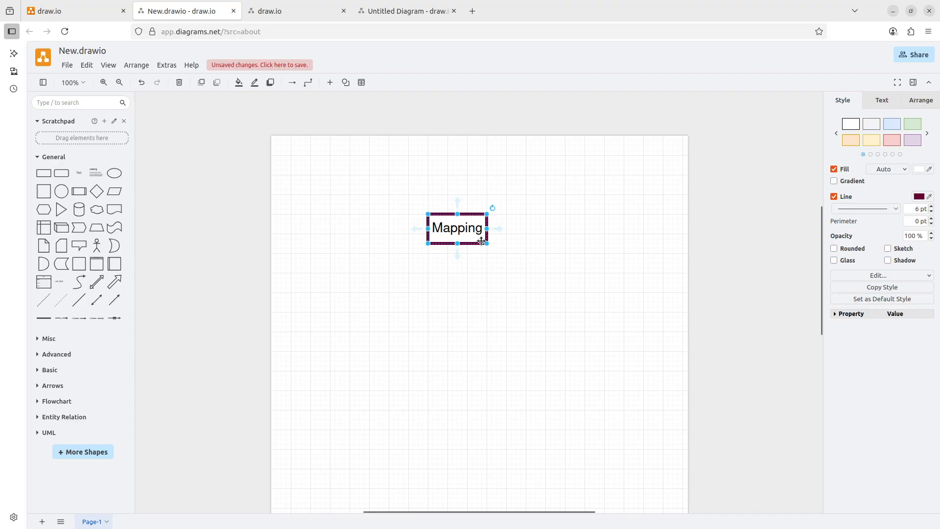
pyautogui.click(933, 211)
pyautogui.click(933, 211)
pyautogui.click(932, 211)
pyautogui.click(932, 211)
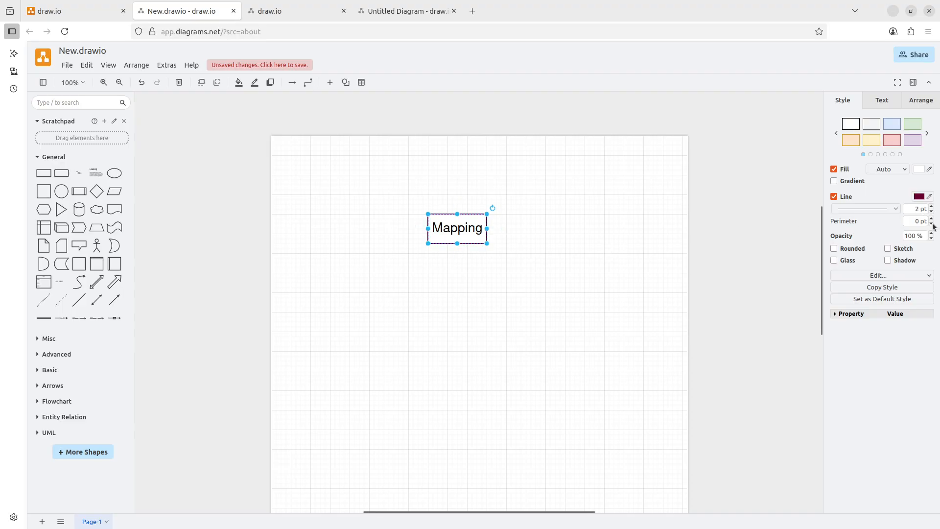
pyautogui.click(530, 282)
# Step: Change the Mapping rectangle's border to the dashed line pattern with long, widely spaced dashes
pyautogui.click(447, 215)
pyautogui.click(895, 206)
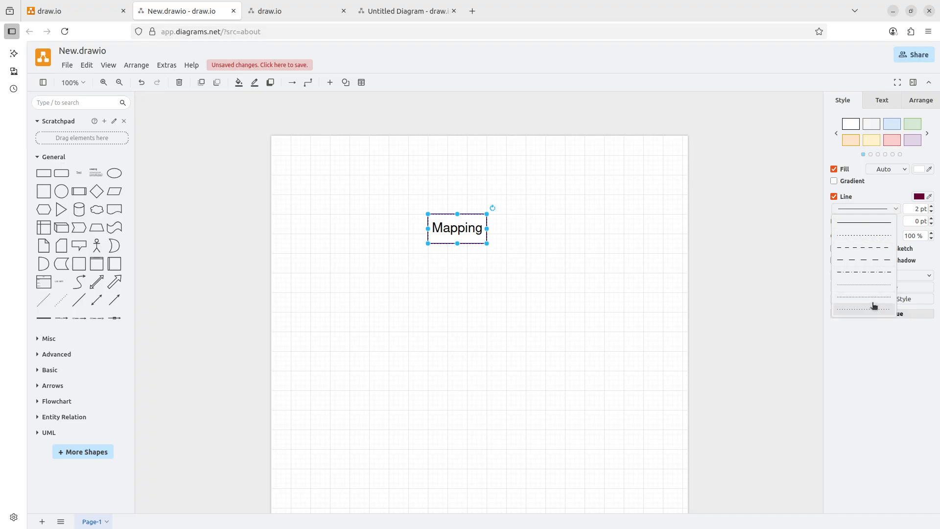
pyautogui.click(862, 260)
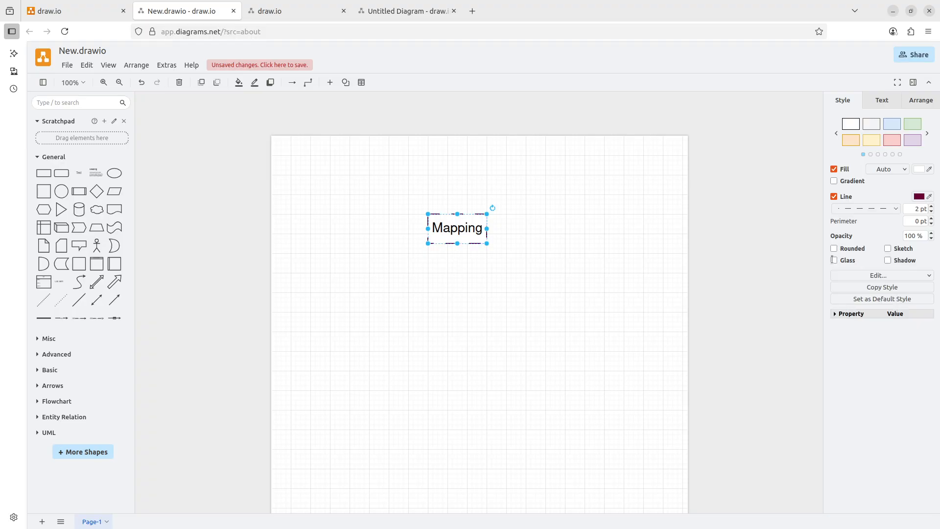
pyautogui.click(650, 261)
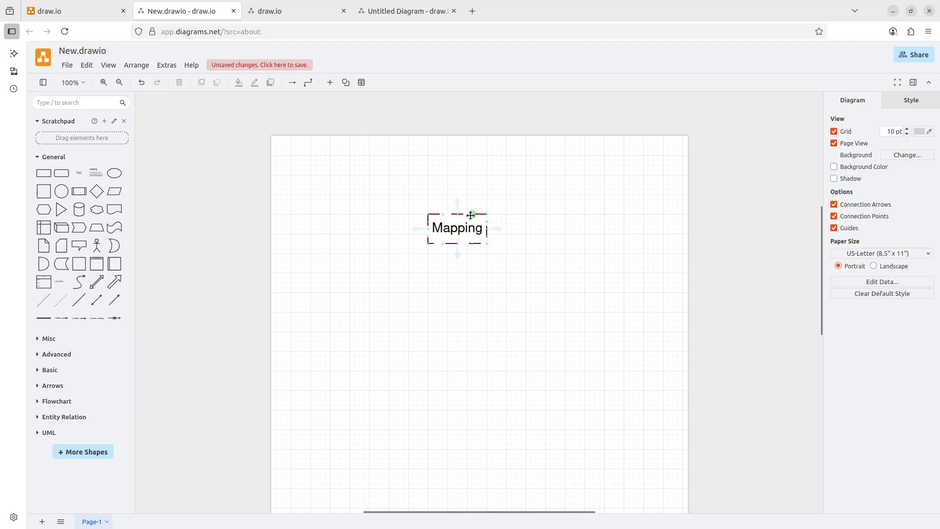
# Step: Set the line width of the Mapping rectangle's dashed border to 1 pt
pyautogui.click(480, 228)
pyautogui.click(931, 211)
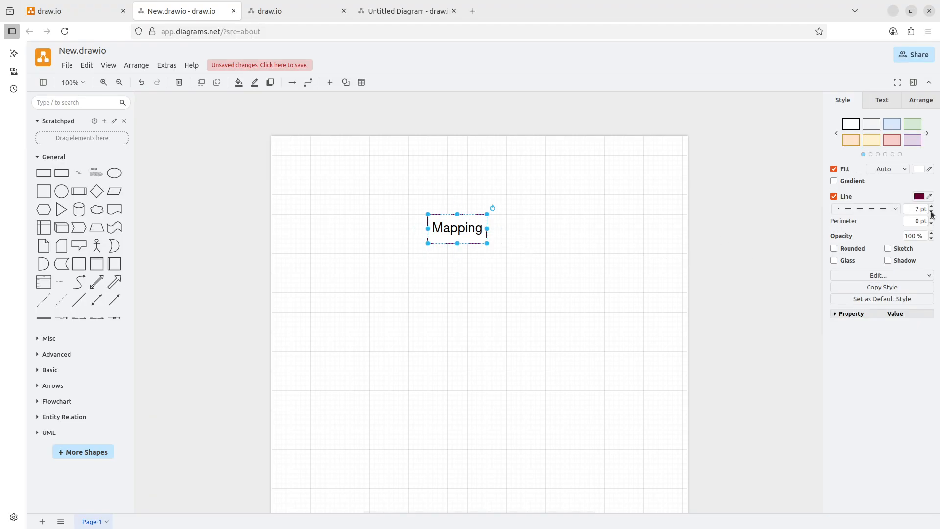
pyautogui.click(576, 259)
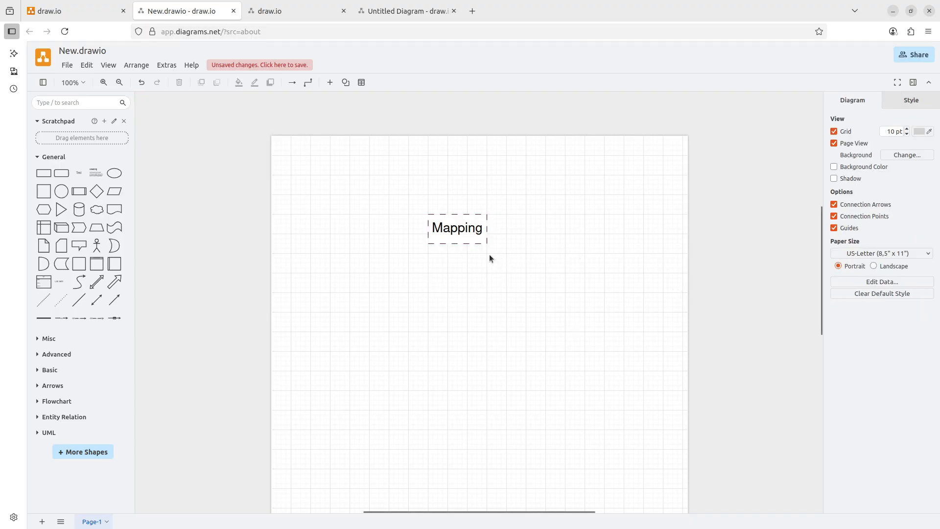
# Step: Change the Mapping rectangle's border pattern to a solid line
pyautogui.click(466, 223)
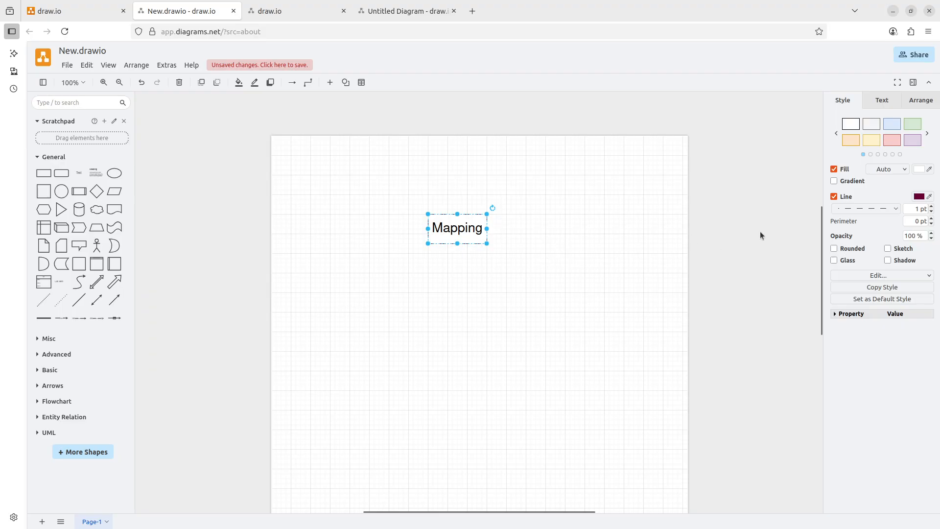
pyautogui.click(547, 256)
pyautogui.click(484, 218)
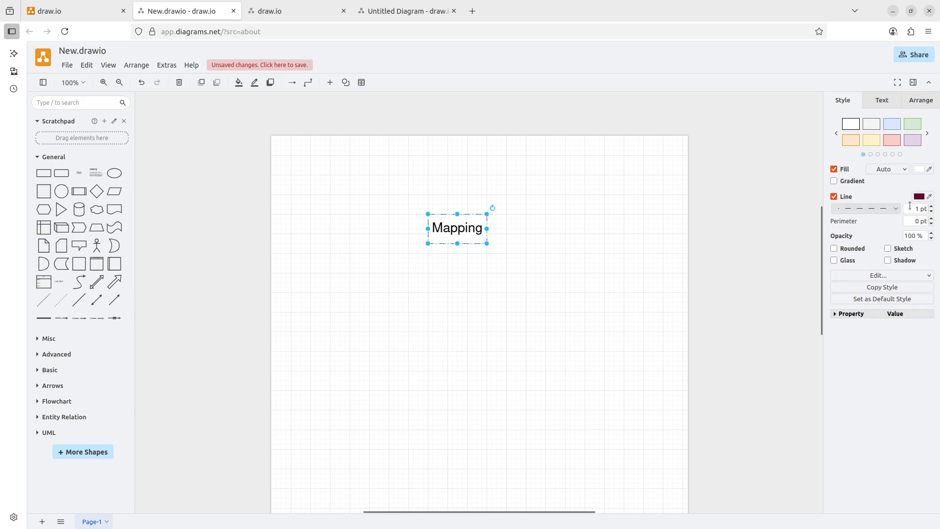
pyautogui.click(890, 209)
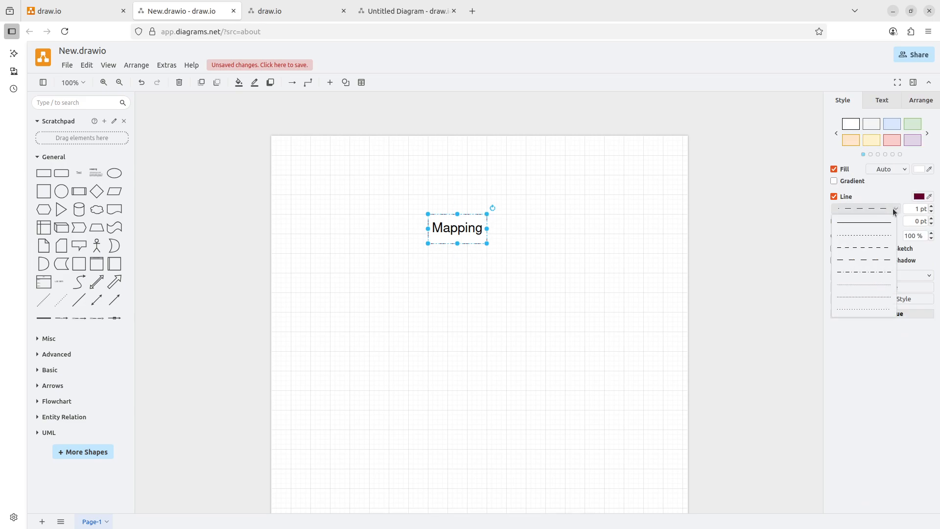
pyautogui.click(864, 224)
pyautogui.click(364, 285)
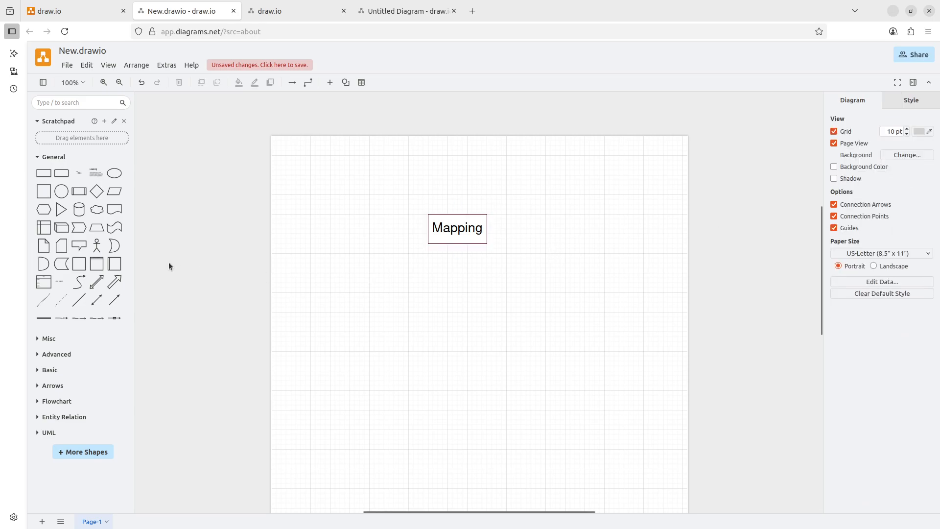
# Step: Add a second, blank rectangle from the General shapes to the lower left of the Mapping rectangle
pyautogui.moveTo(44, 173); pyautogui.dragTo(383, 247)
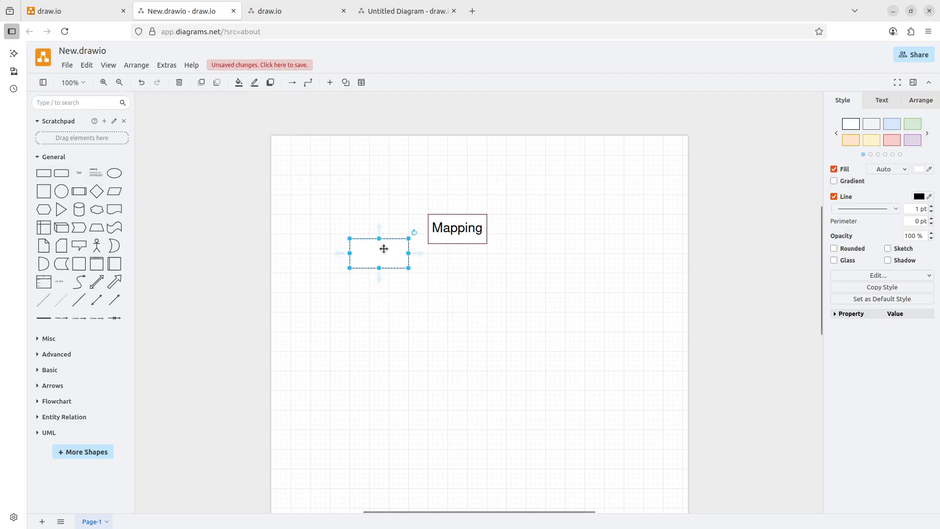
pyautogui.click(450, 270)
pyautogui.click(453, 218)
pyautogui.click(456, 262)
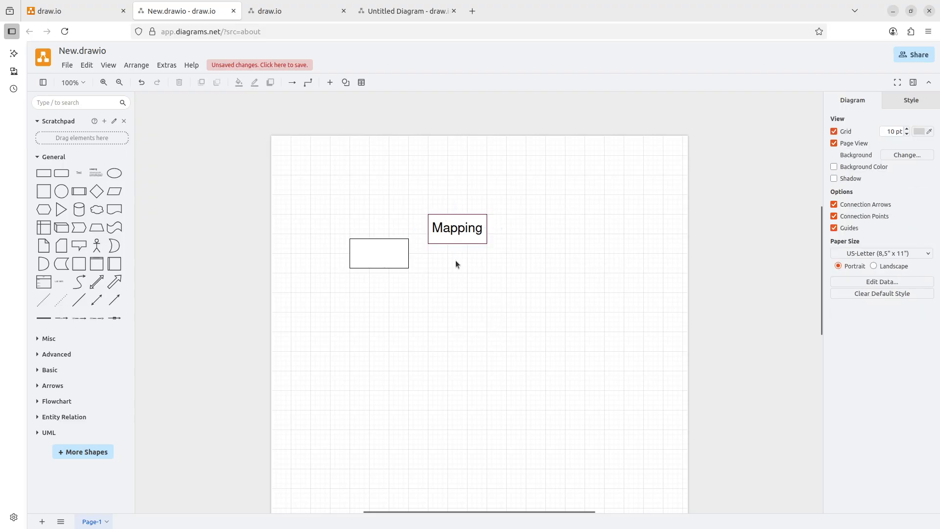
# Step: Move the Mapping rectangle down and to the right, and align the blank rectangle horizontally with it
pyautogui.moveTo(445, 223); pyautogui.dragTo(479, 243)
pyautogui.moveTo(388, 250); pyautogui.dragTo(399, 246)
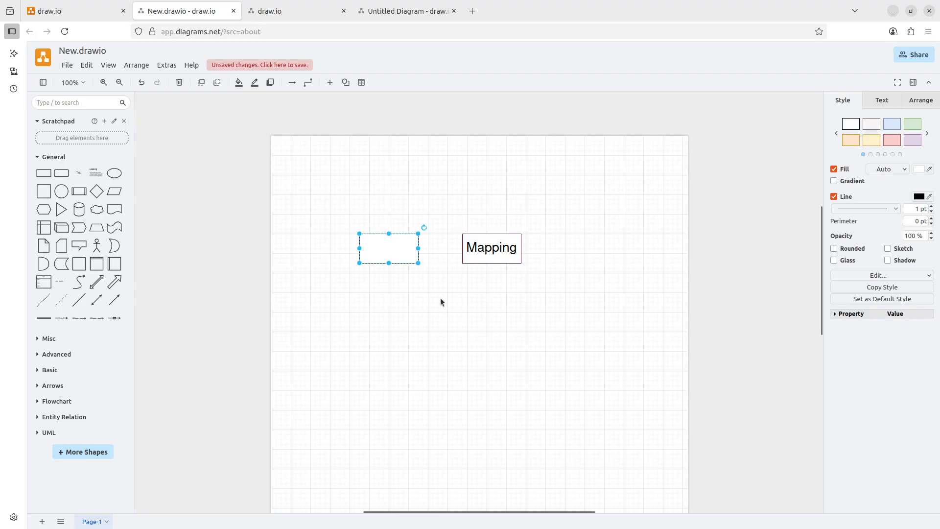
pyautogui.click(430, 278)
# Step: Move the blank rectangle exactly on top of the Mapping rectangle so that it covers the label
pyautogui.moveTo(387, 248); pyautogui.dragTo(489, 250)
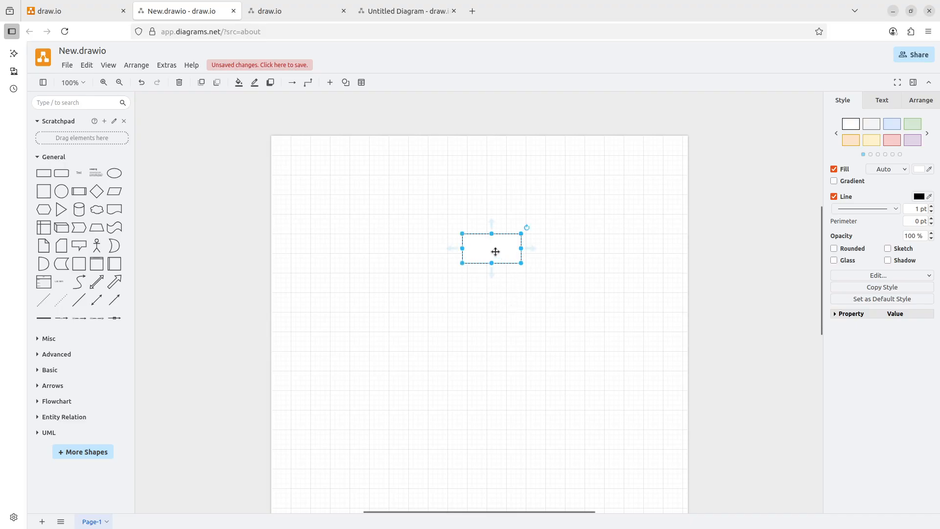
pyautogui.moveTo(487, 245)
pyautogui.mouseDown()
pyautogui.moveTo(507, 295)
pyautogui.moveTo(490, 241)
pyautogui.mouseUp()
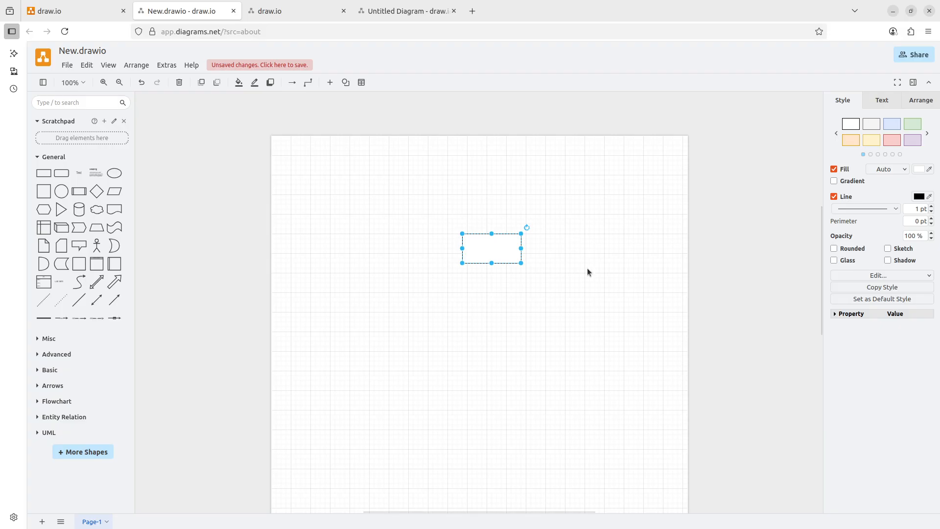
pyautogui.click(537, 263)
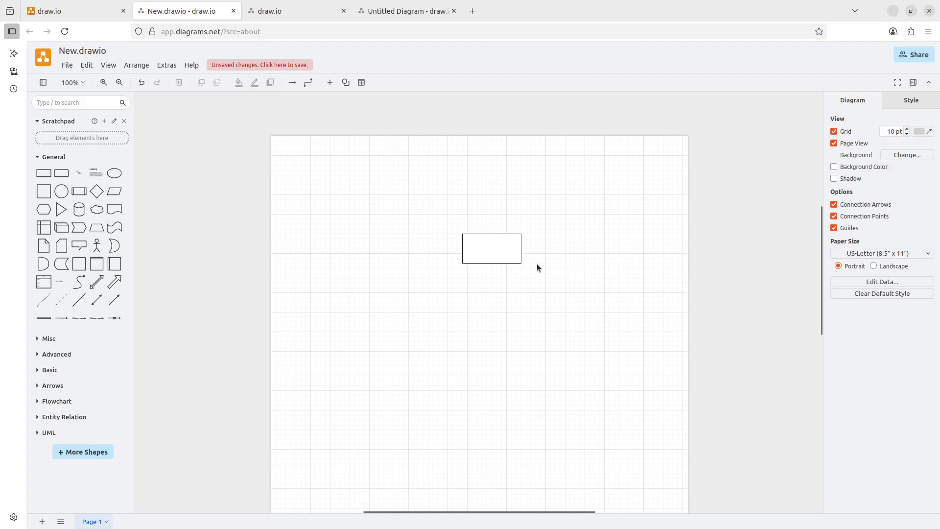
pyautogui.click(480, 251)
pyautogui.moveTo(480, 251)
pyautogui.mouseDown()
pyautogui.moveTo(487, 258)
pyautogui.moveTo(481, 252)
pyautogui.mouseUp()
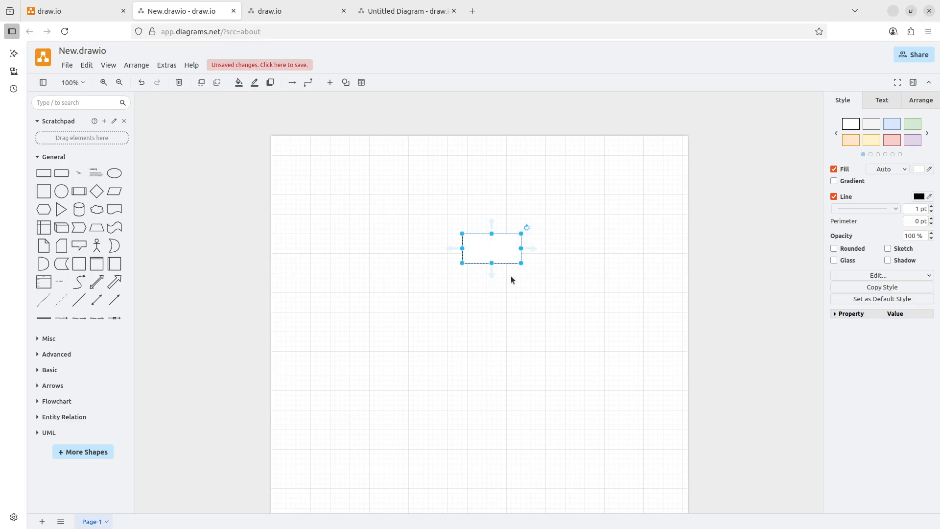
# Step: Undo the full overlap of the two rectangles and place the blank rectangle clear below the Mapping rectangle
pyautogui.hotkey('ctrl', 'z')
pyautogui.click(487, 243)
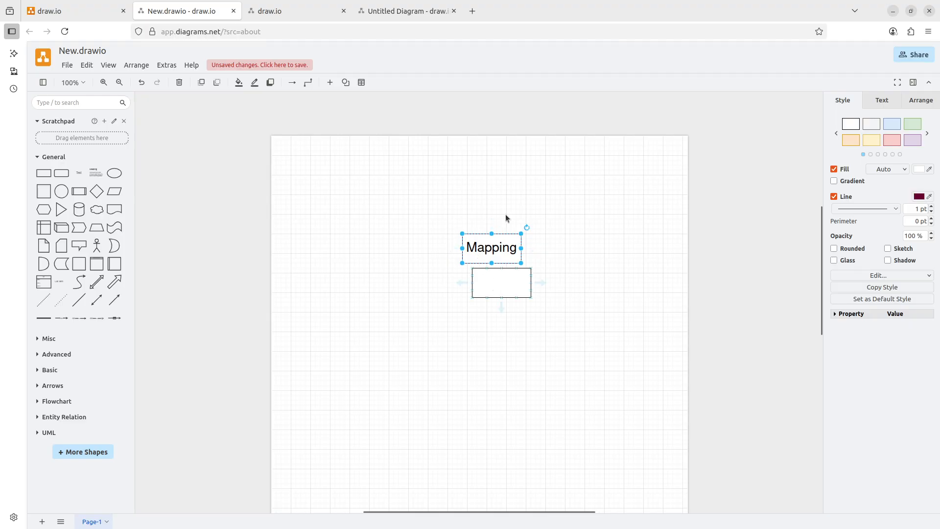
pyautogui.click(498, 280)
pyautogui.moveTo(497, 280)
pyautogui.mouseDown()
pyautogui.moveTo(487, 241)
pyautogui.moveTo(487, 301)
pyautogui.moveTo(507, 293)
pyautogui.mouseUp()
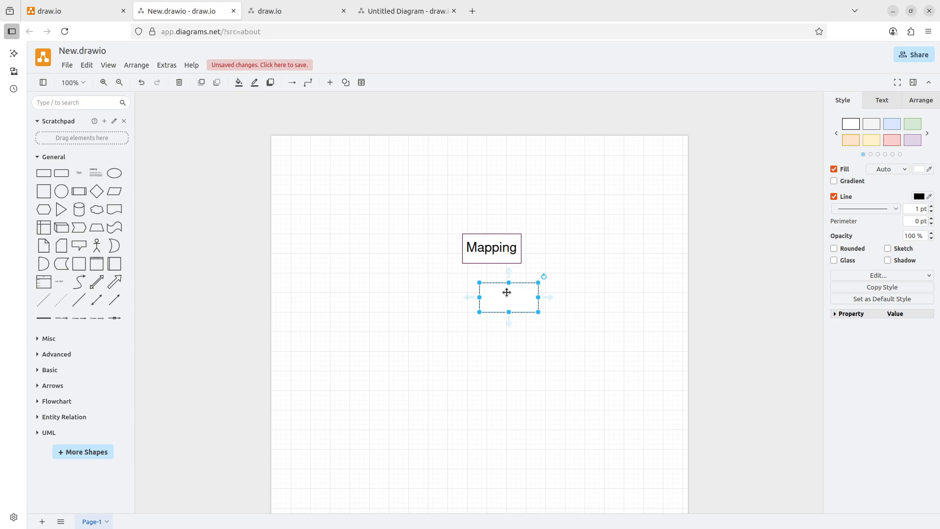
# Step: Move the blank rectangle partly over the Mapping rectangle and send it to the back
pyautogui.rightClick(507, 292)
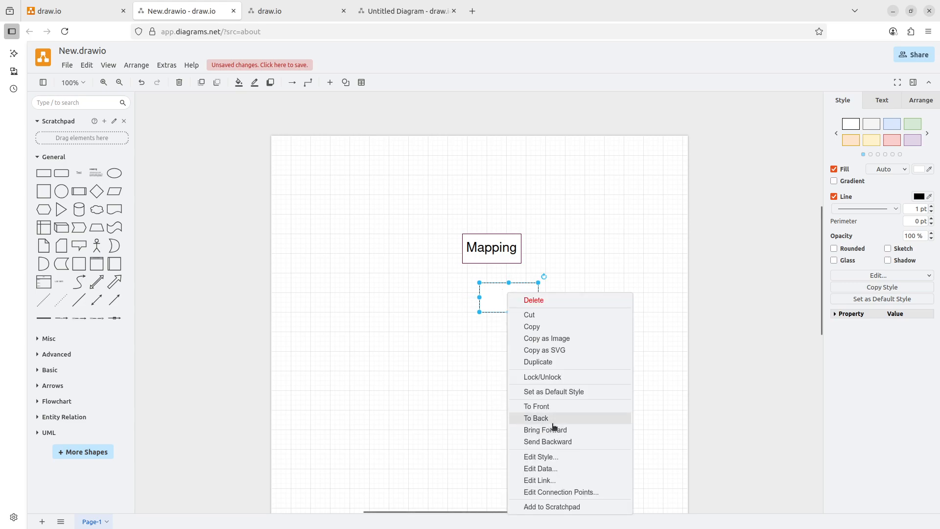
pyautogui.click(493, 300)
pyautogui.moveTo(493, 299); pyautogui.dragTo(494, 249)
pyautogui.rightClick(494, 248)
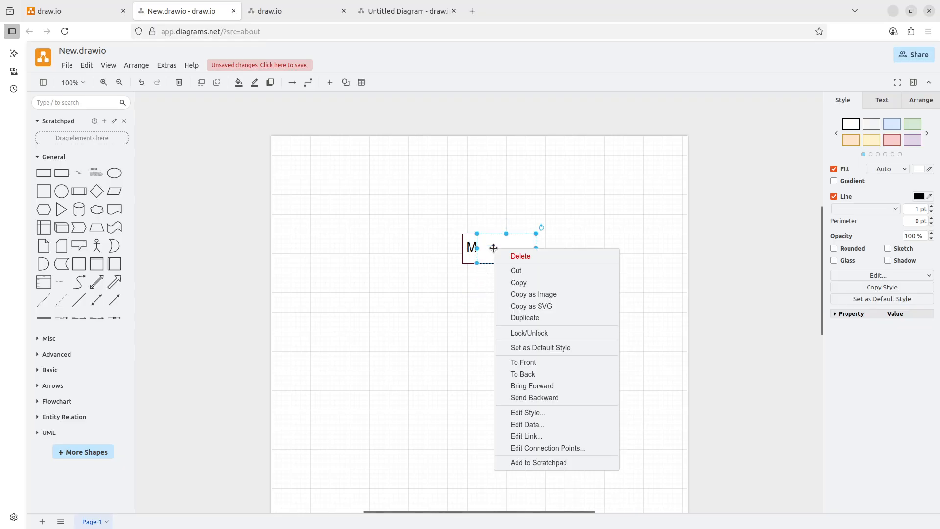
pyautogui.click(522, 375)
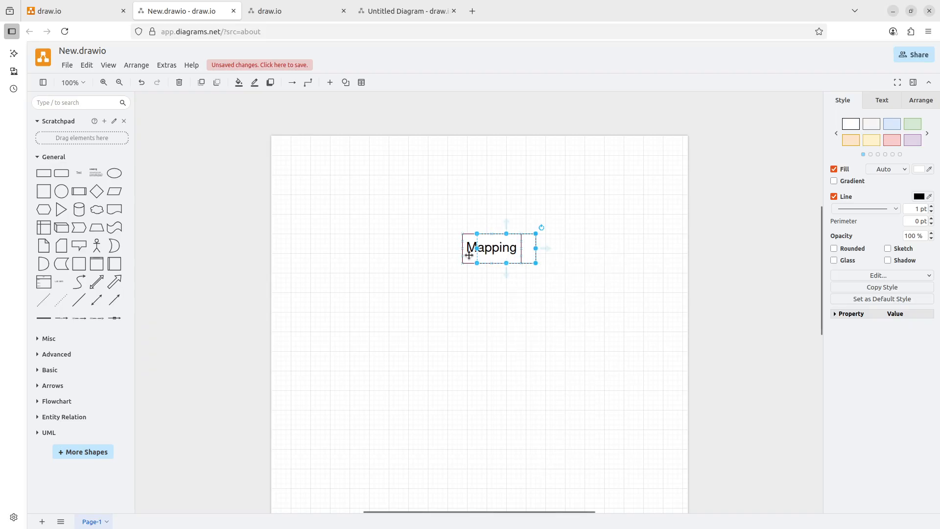
# Step: Undo sending the blank rectangle to the back and shift it slightly right, still partly over the Mapping rectangle
pyautogui.click(469, 238)
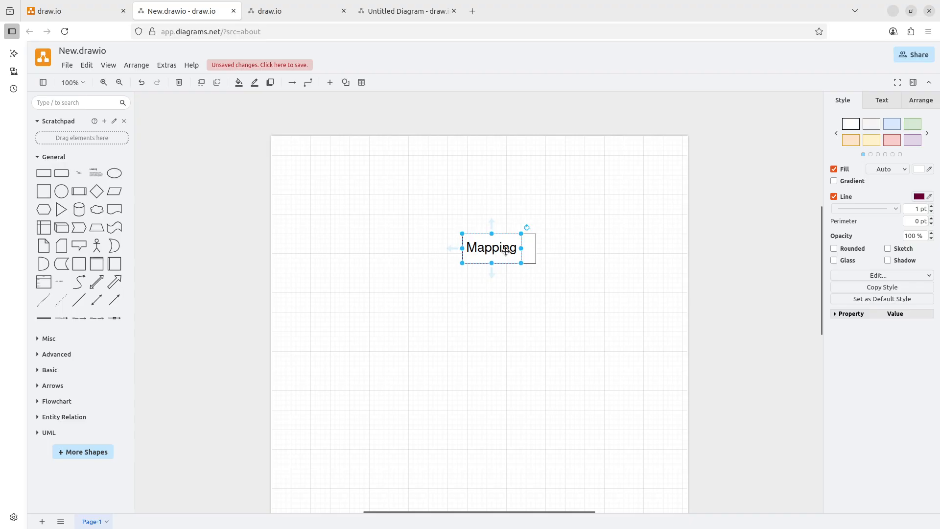
pyautogui.hotkey('ctrl', 'z')
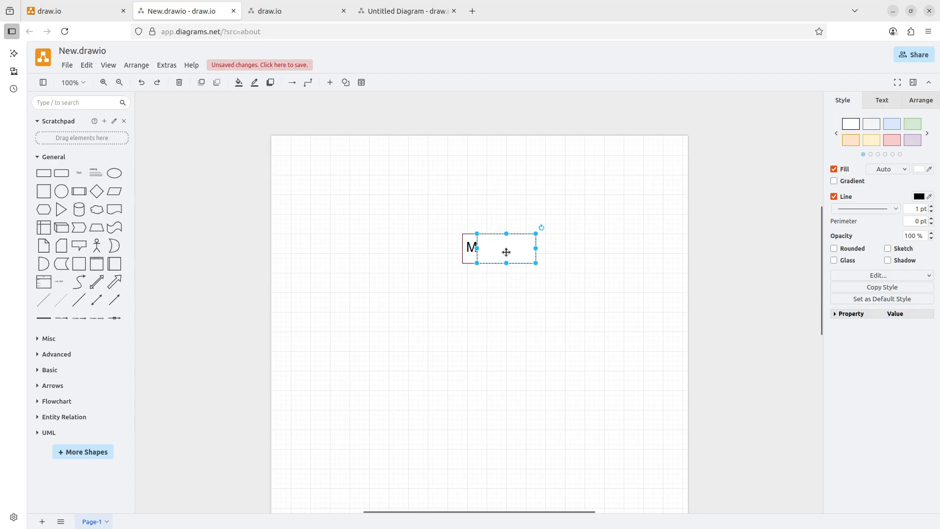
pyautogui.click(539, 329)
pyautogui.moveTo(507, 250)
pyautogui.mouseDown()
pyautogui.moveTo(567, 312)
pyautogui.moveTo(524, 250)
pyautogui.mouseUp()
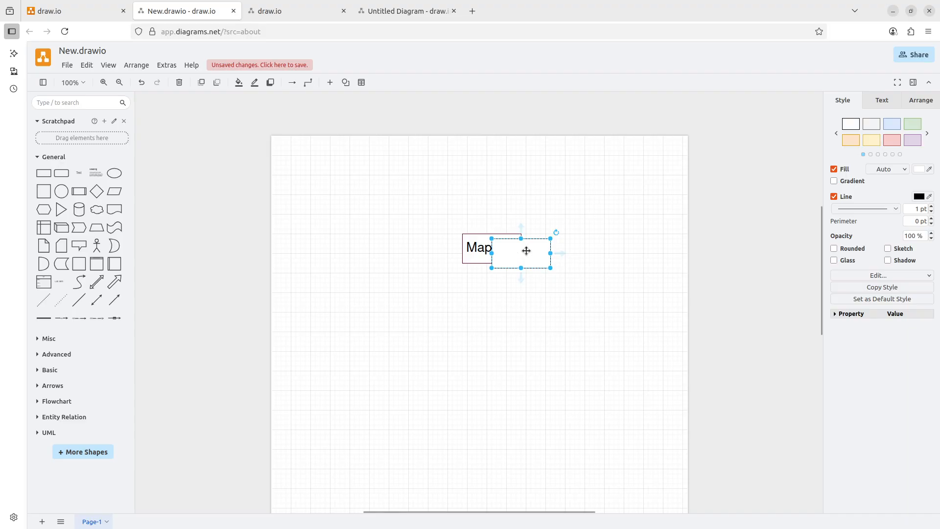
# Step: Turn off the fill of the blank rectangle overlapping the Mapping rectangle
pyautogui.rightClick(526, 251)
pyautogui.click(615, 213)
pyautogui.click(536, 251)
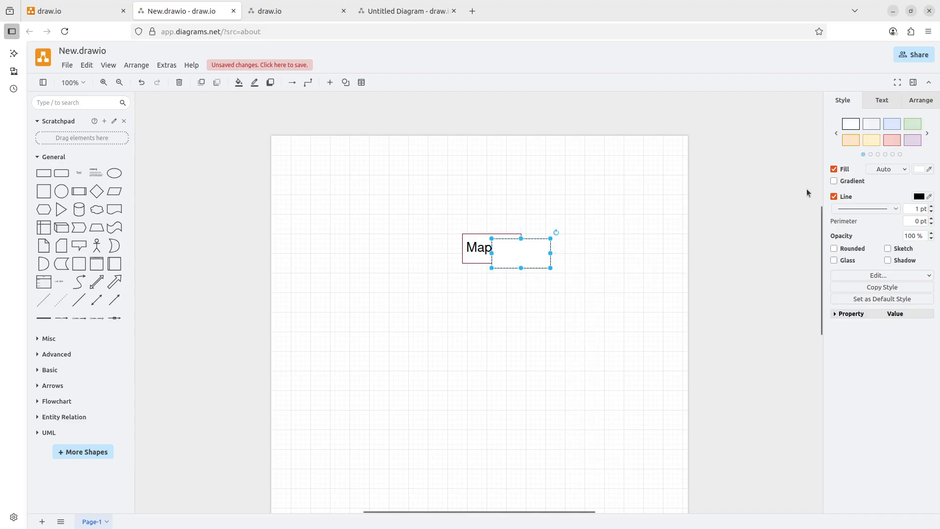
pyautogui.click(834, 169)
pyautogui.click(613, 284)
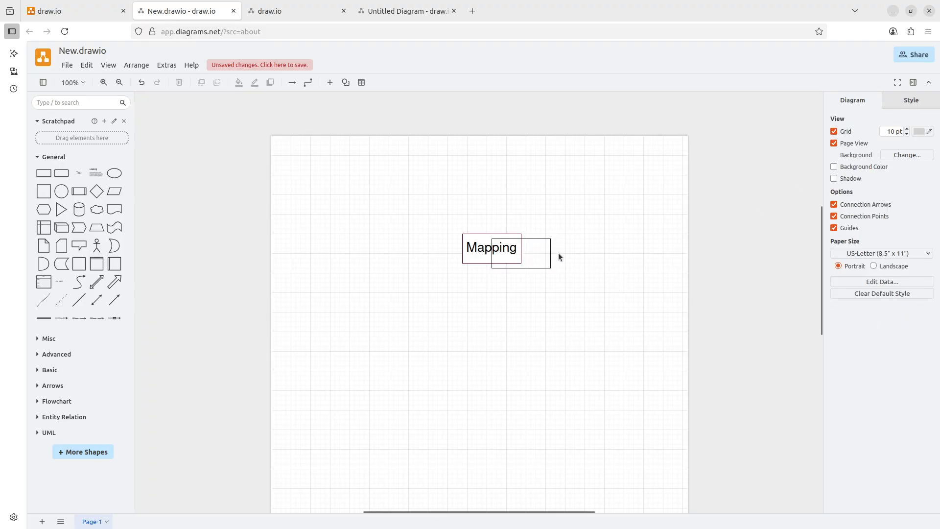
# Step: Move the blank rectangle further right, level with the Mapping rectangle, and turn its fill back on
pyautogui.click(471, 245)
pyautogui.click(471, 245)
pyautogui.click(538, 252)
pyautogui.moveTo(538, 252); pyautogui.dragTo(557, 247)
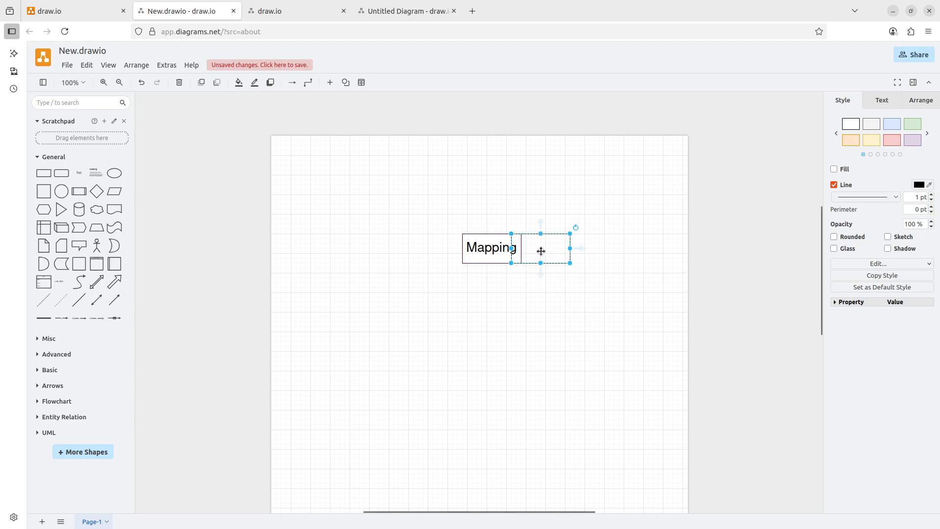
pyautogui.click(834, 169)
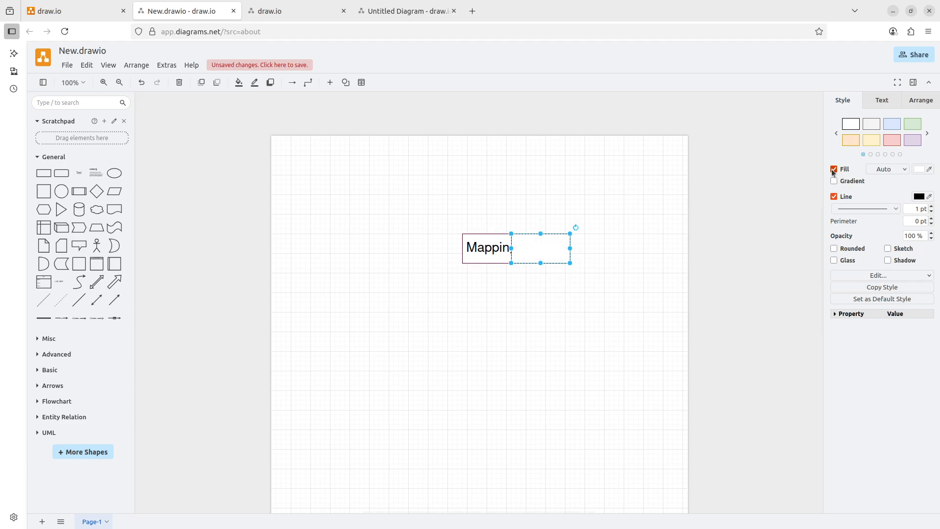
# Step: Bring the Mapping rectangle to the front and move it right so that it overlaps the blank rectangle
pyautogui.rightClick(474, 244)
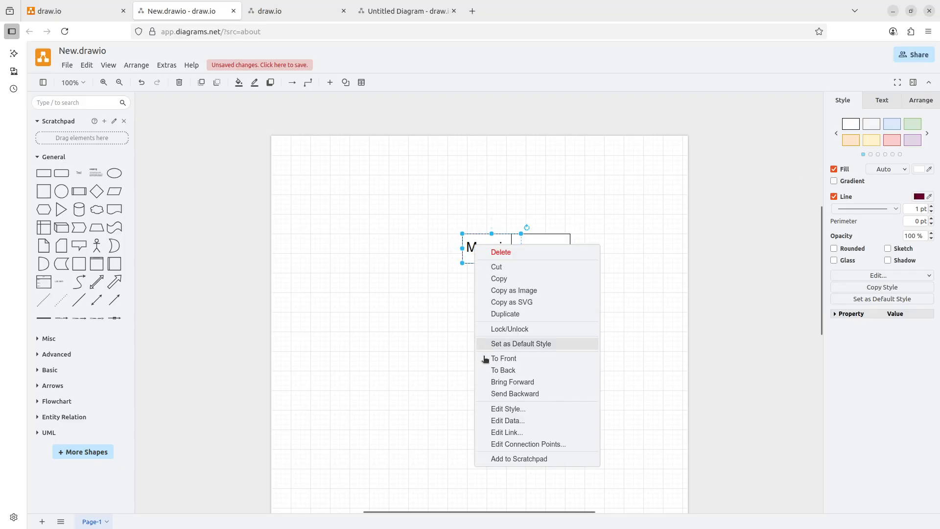
pyautogui.click(509, 358)
pyautogui.moveTo(489, 255); pyautogui.dragTo(534, 261)
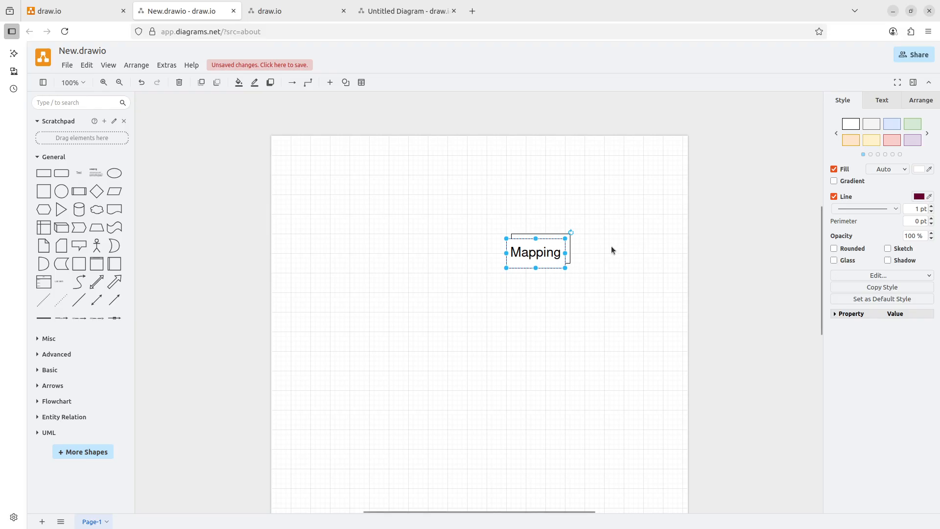
# Step: Shift the Mapping rectangle further right over the blank rectangle and apply the light red preset style to it
pyautogui.moveTo(543, 263); pyautogui.dragTo(568, 251)
pyautogui.click(892, 141)
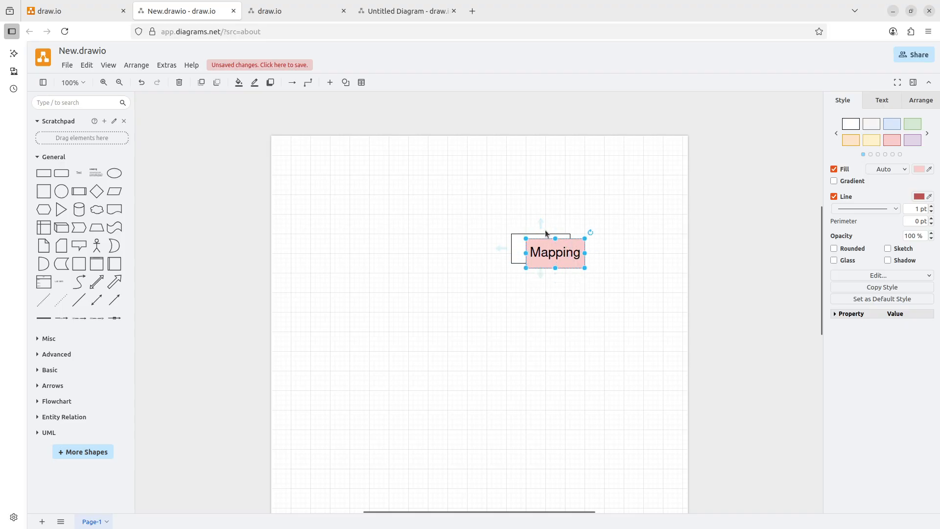
pyautogui.moveTo(561, 257); pyautogui.dragTo(566, 256)
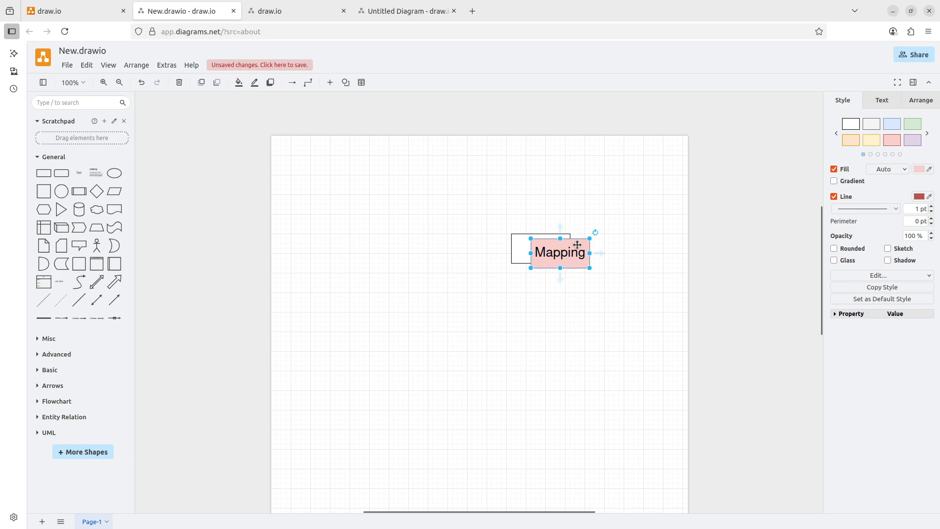
# Step: Reduce the opacity of the light red Mapping rectangle to 50 %
pyautogui.click(580, 310)
pyautogui.click(576, 245)
pyautogui.click(932, 239)
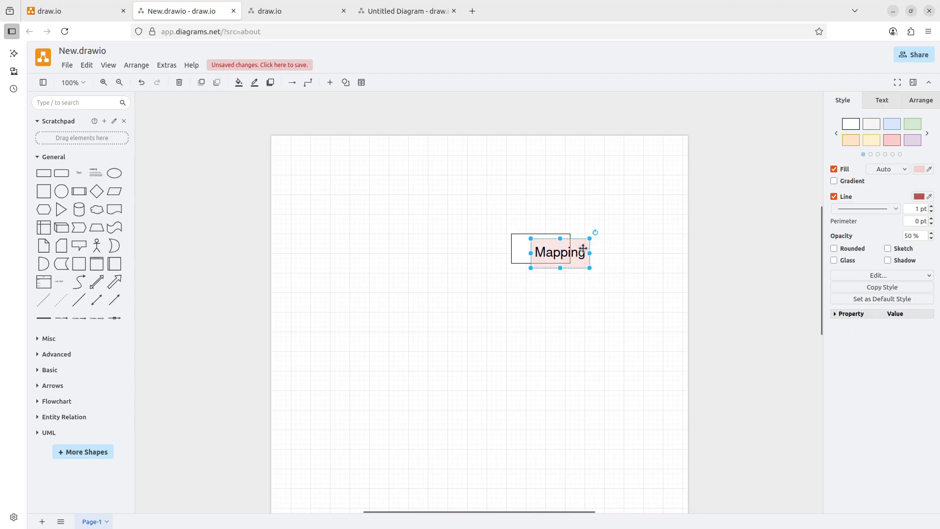
# Step: Move the light red Mapping rectangle off the blank rectangle and place it just beneath it
pyautogui.moveTo(583, 249)
pyautogui.mouseDown()
pyautogui.moveTo(593, 248)
pyautogui.moveTo(579, 238)
pyautogui.moveTo(592, 253)
pyautogui.mouseUp()
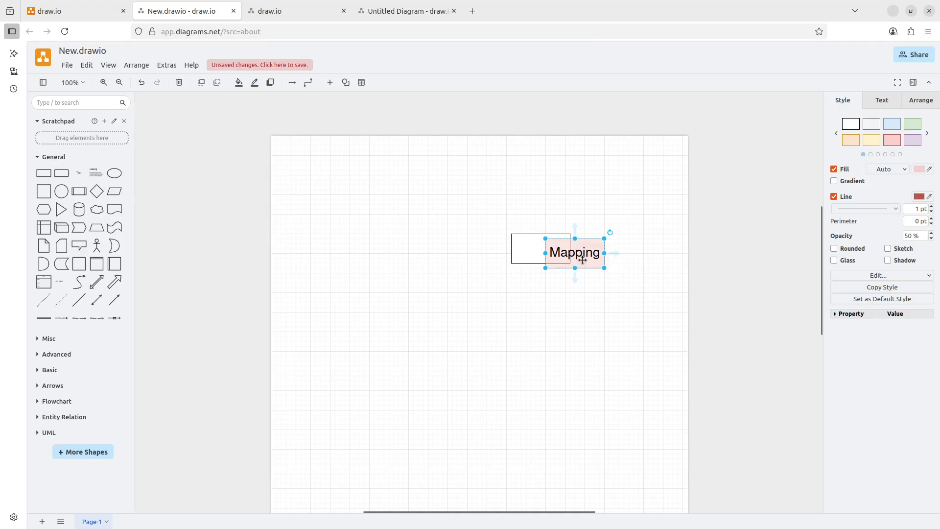
pyautogui.moveTo(582, 260); pyautogui.dragTo(572, 294)
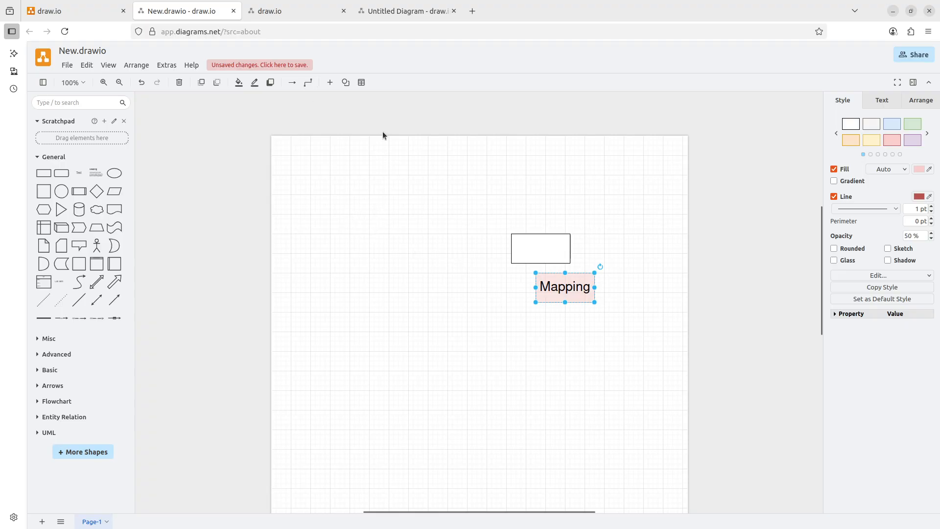
# Step: Switch to the Untitled Diagram and import nfeatures.png from the device's figure folder, choosing Resize for the large image
pyautogui.click(401, 12)
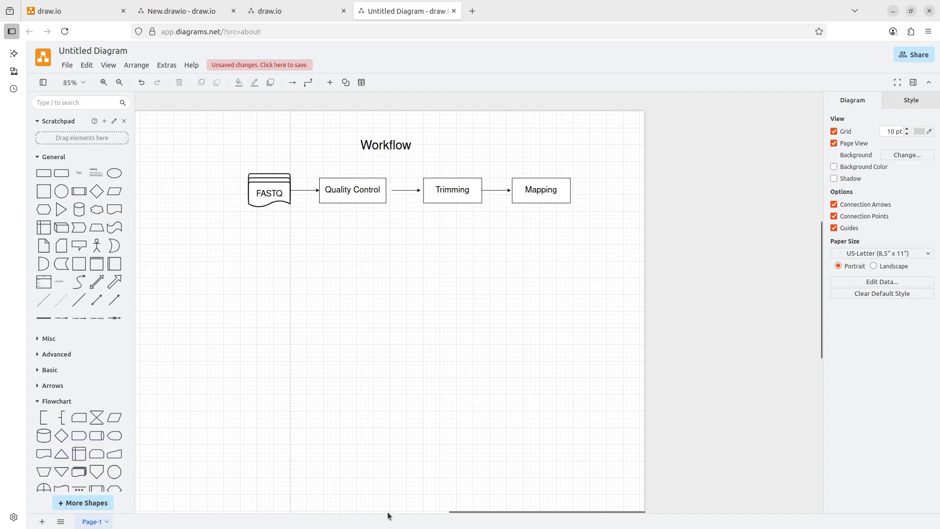
pyautogui.moveTo(460, 510)
pyautogui.mouseDown()
pyautogui.moveTo(481, 501)
pyautogui.moveTo(465, 505)
pyautogui.mouseUp()
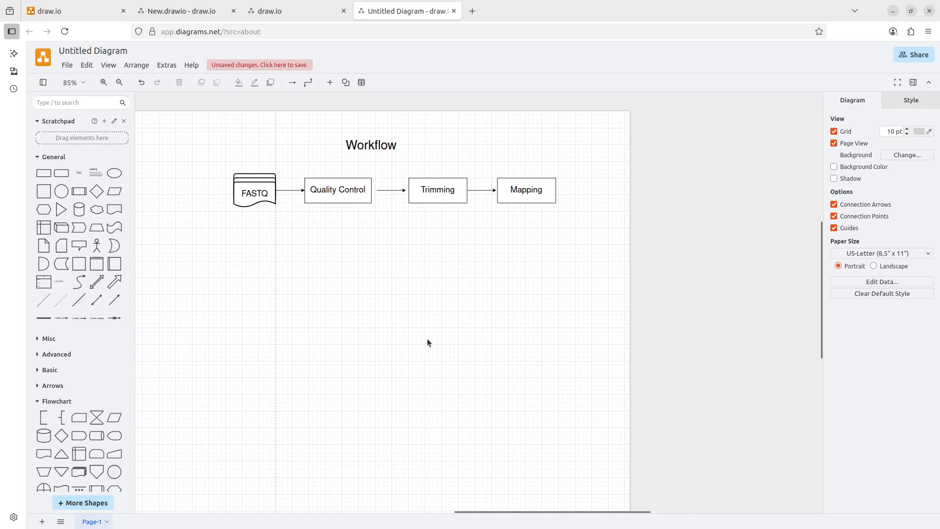
pyautogui.click(67, 65)
pyautogui.moveTo(112, 185)
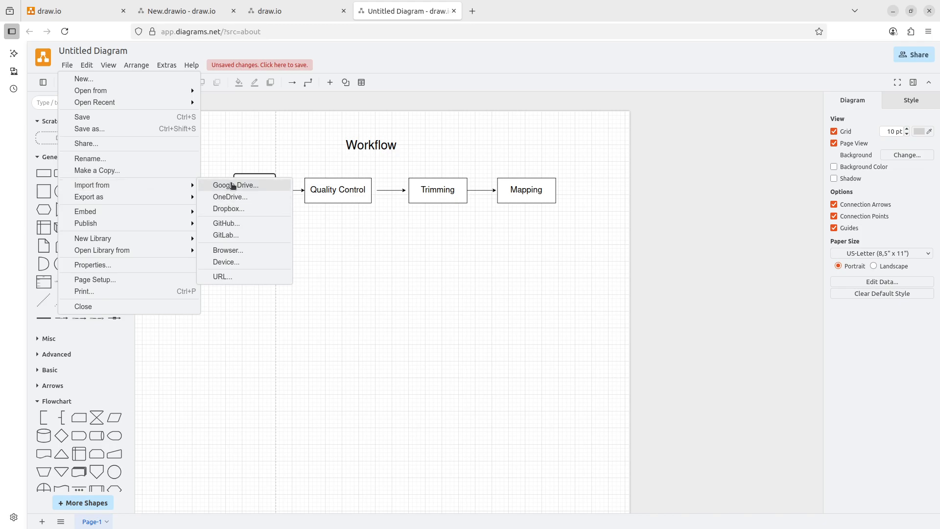
pyautogui.click(233, 261)
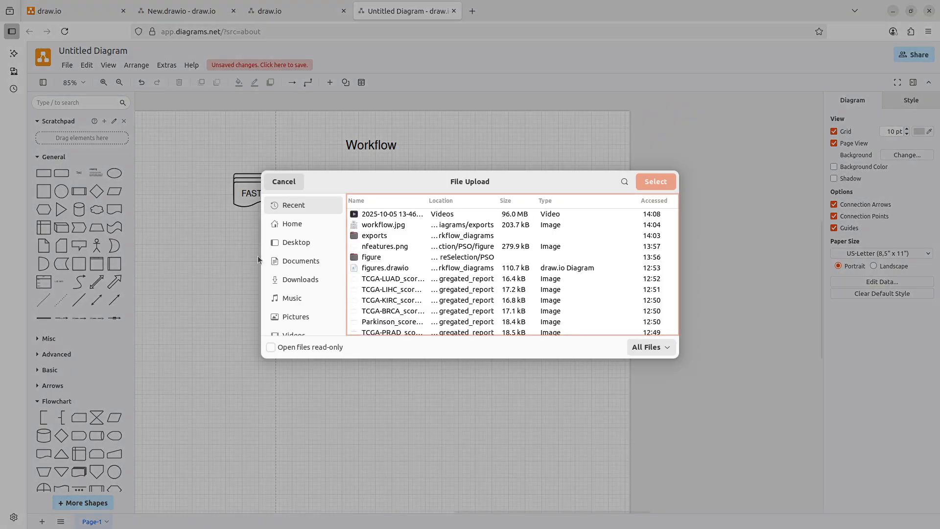
pyautogui.doubleClick(372, 258)
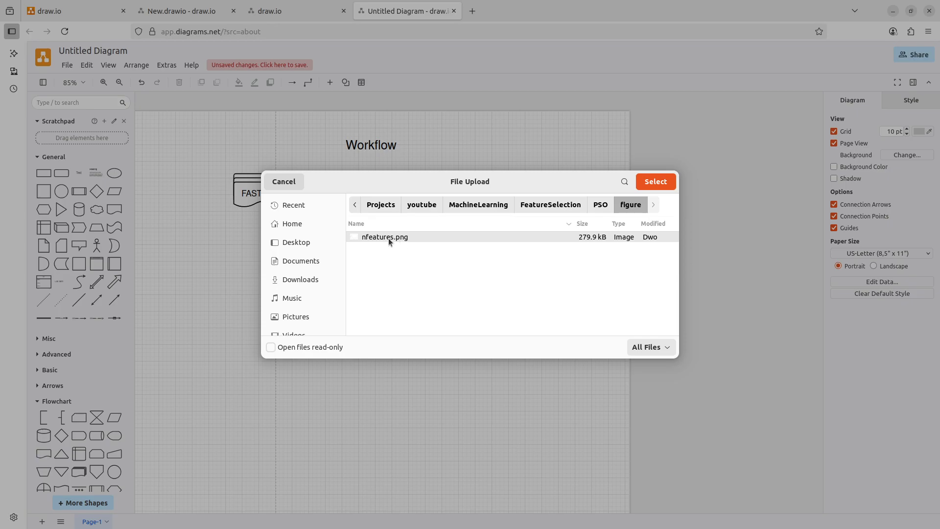
pyautogui.click(666, 184)
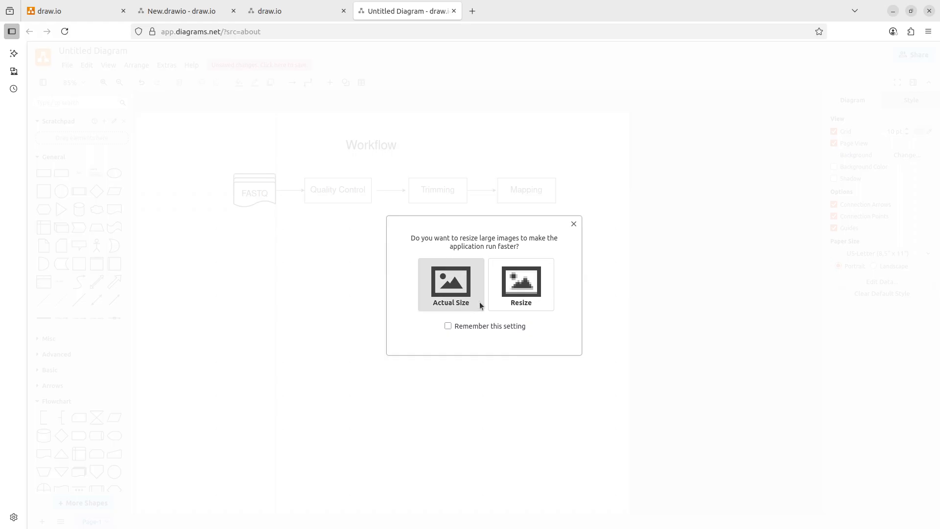
pyautogui.click(527, 285)
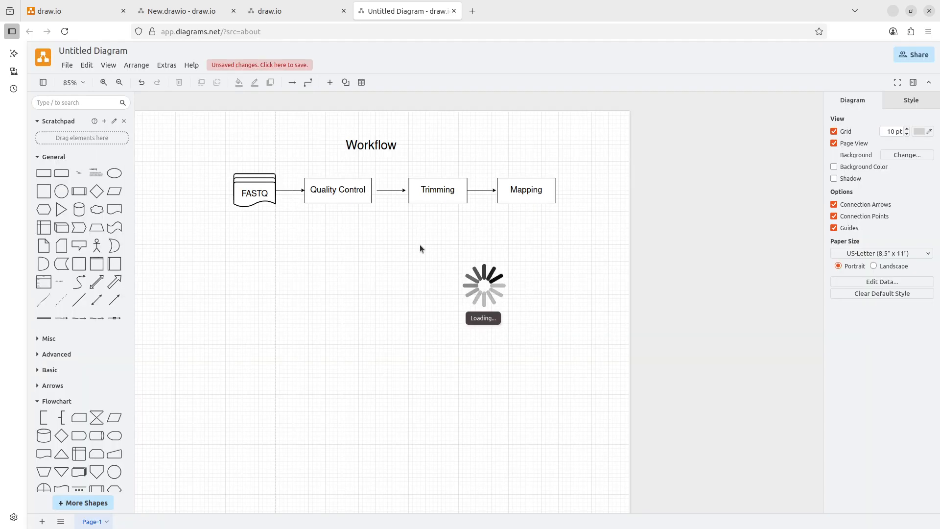
# Step: Shrink the imported line plot and place it beneath the workflow row, roughly matching the row's width
pyautogui.moveTo(398, 224); pyautogui.dragTo(343, 290)
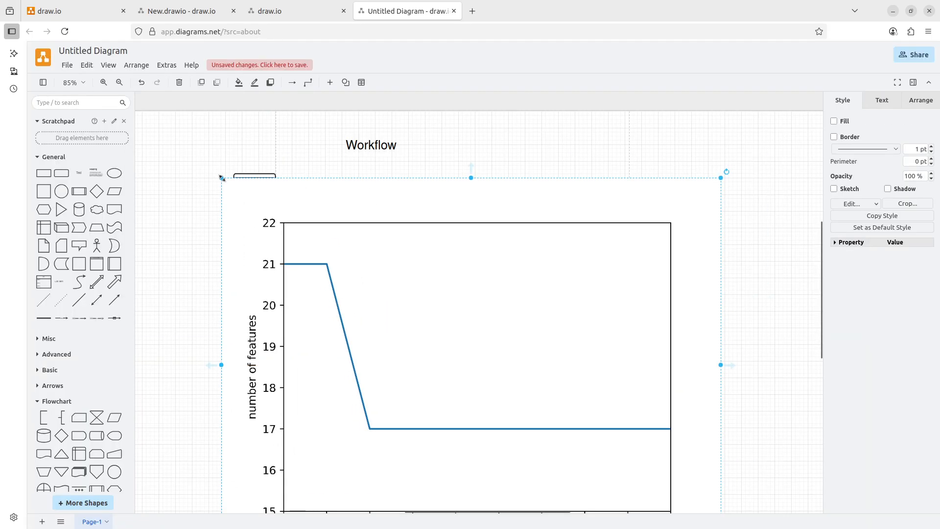
pyautogui.moveTo(221, 177); pyautogui.dragTo(263, 209)
pyautogui.moveTo(266, 258); pyautogui.dragTo(398, 346)
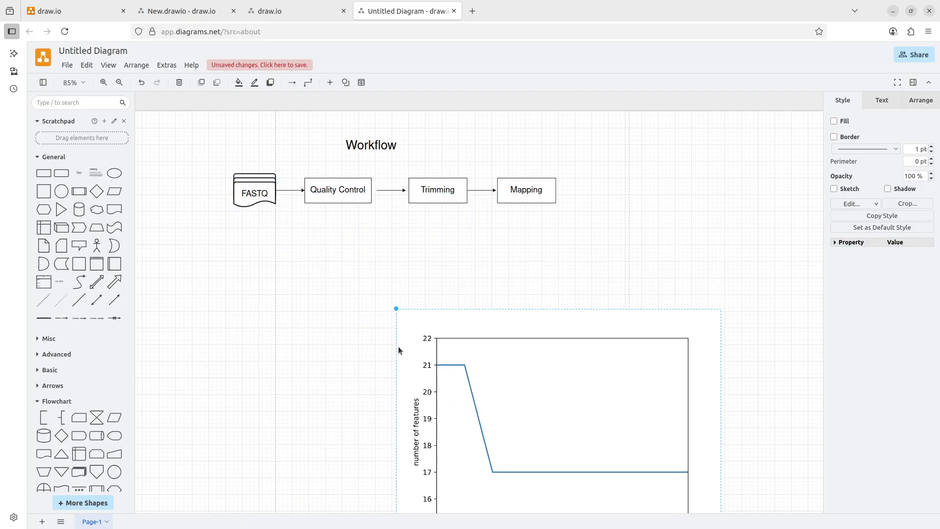
pyautogui.moveTo(503, 359); pyautogui.dragTo(372, 275)
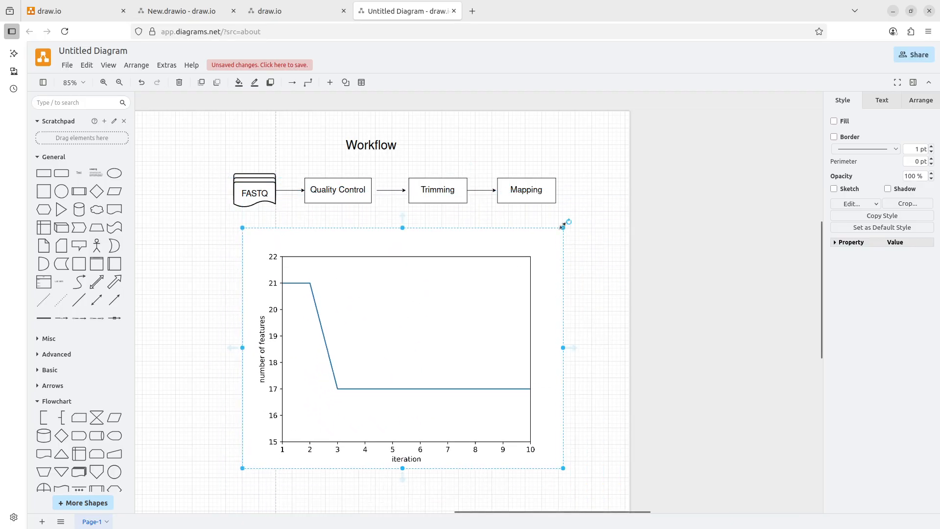
pyautogui.moveTo(559, 230)
pyautogui.mouseDown()
pyautogui.moveTo(422, 334)
pyautogui.moveTo(563, 231)
pyautogui.mouseUp()
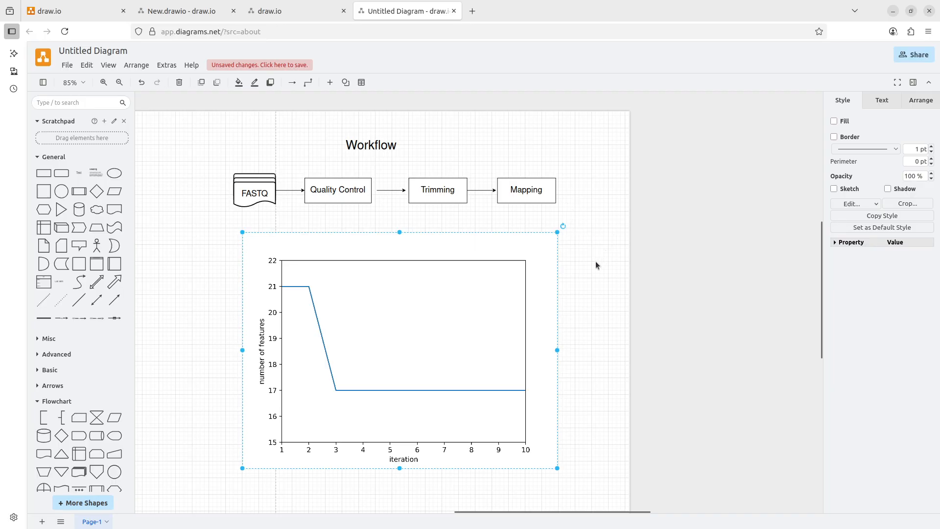
# Step: Examine the imported plot and the workflow row at higher magnification, then clear the plot's selection
pyautogui.scroll(4, 581, 255)
pyautogui.moveTo(590, 510); pyautogui.dragTo(489, 361)
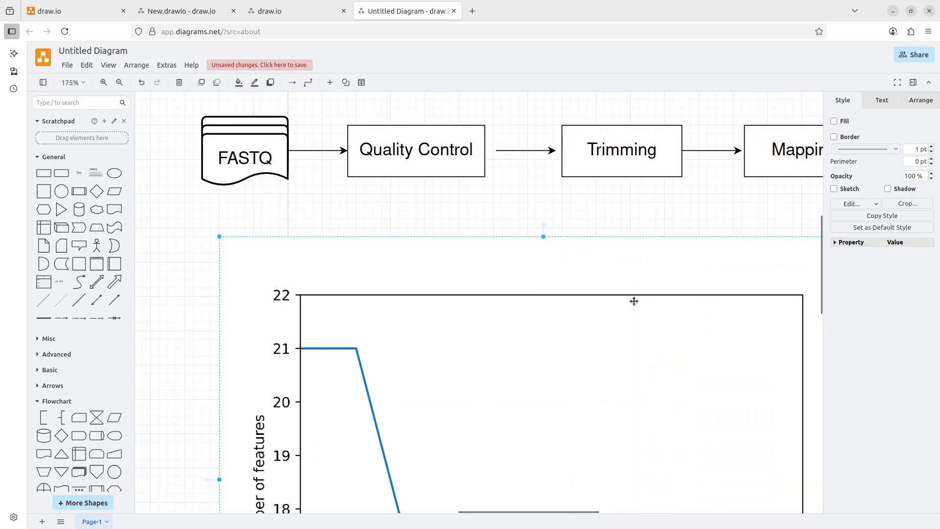
pyautogui.scroll(-2, 634, 300)
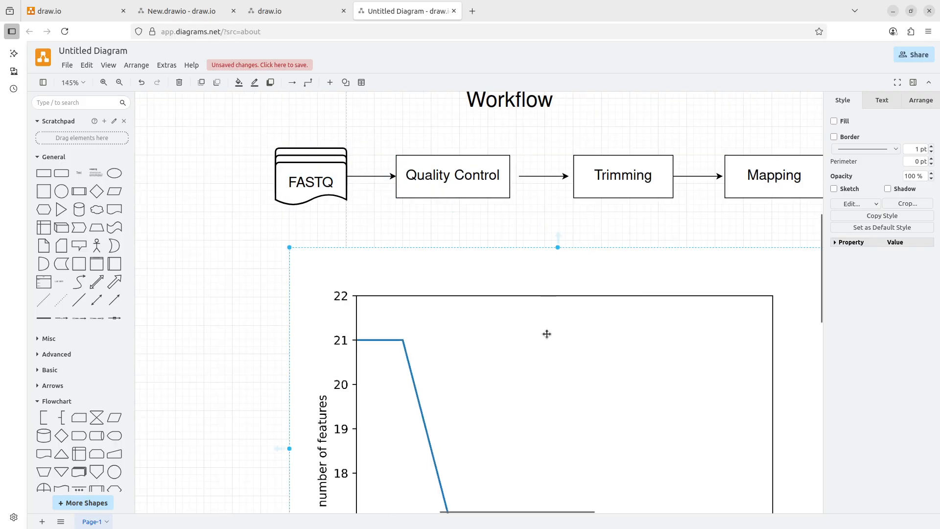
pyautogui.scroll(-1, 546, 332)
pyautogui.scroll(3, 542, 317)
pyautogui.scroll(-4, 543, 316)
pyautogui.moveTo(533, 510); pyautogui.dragTo(559, 510)
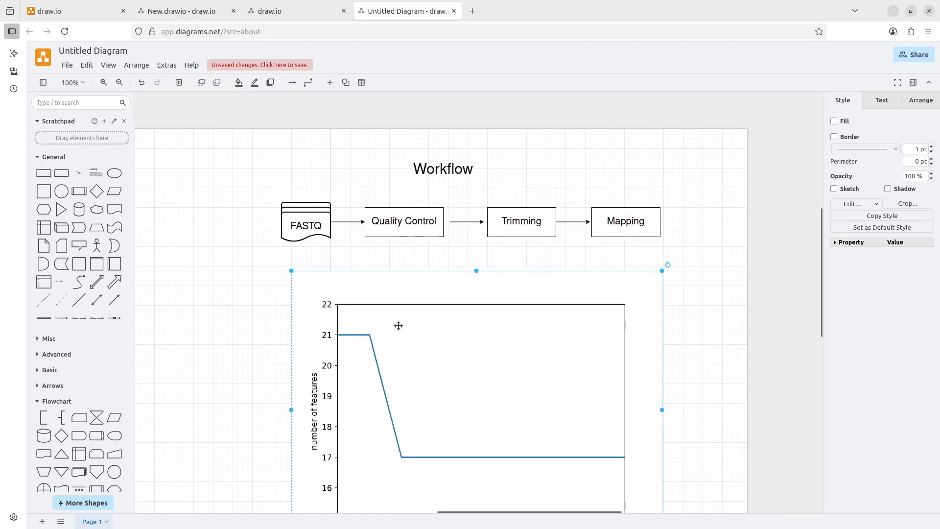
pyautogui.click(207, 122)
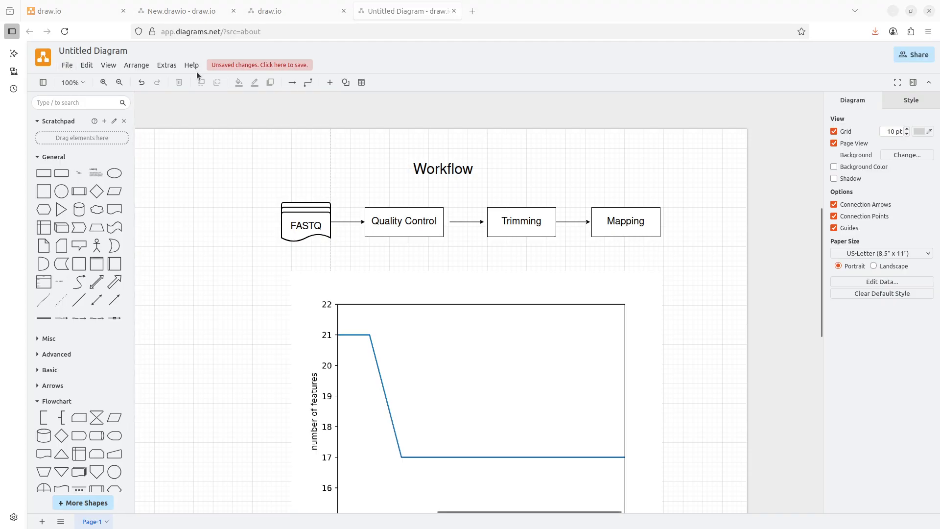
pyautogui.click(67, 65)
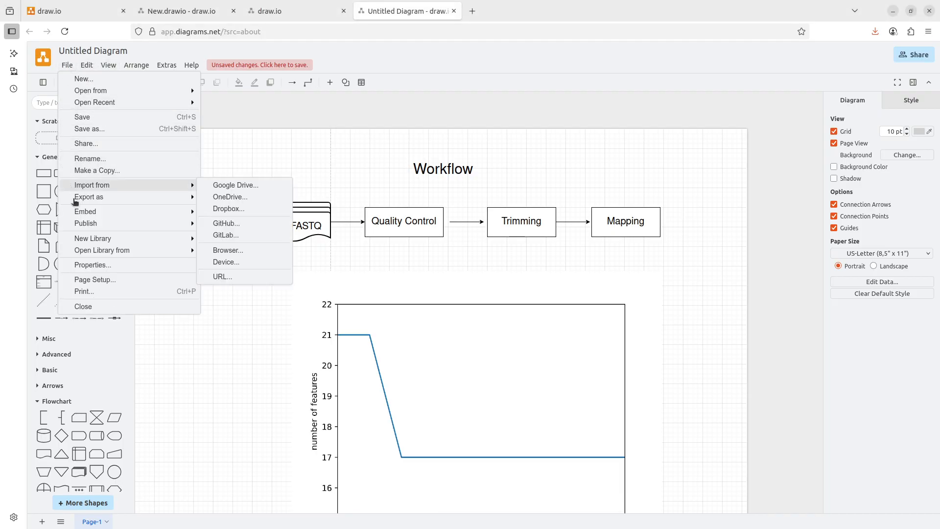
pyautogui.moveTo(115, 197)
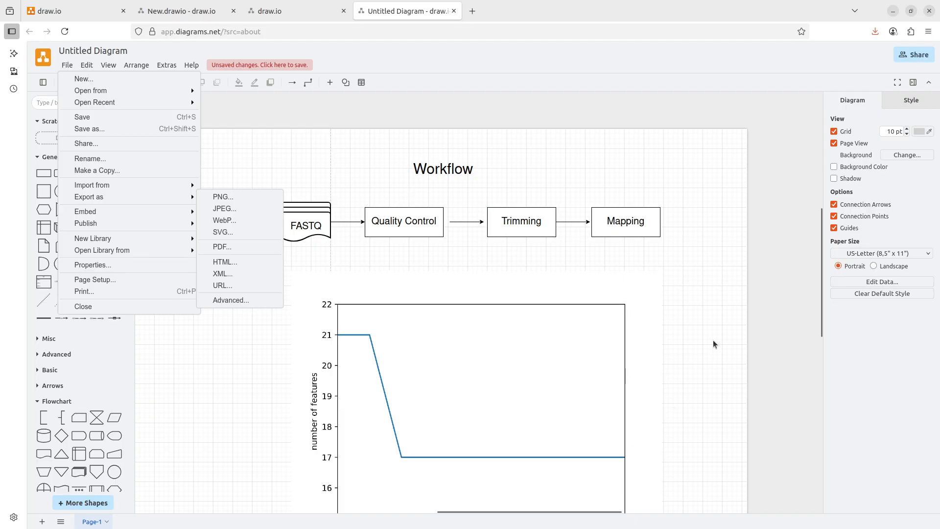
pyautogui.click(708, 320)
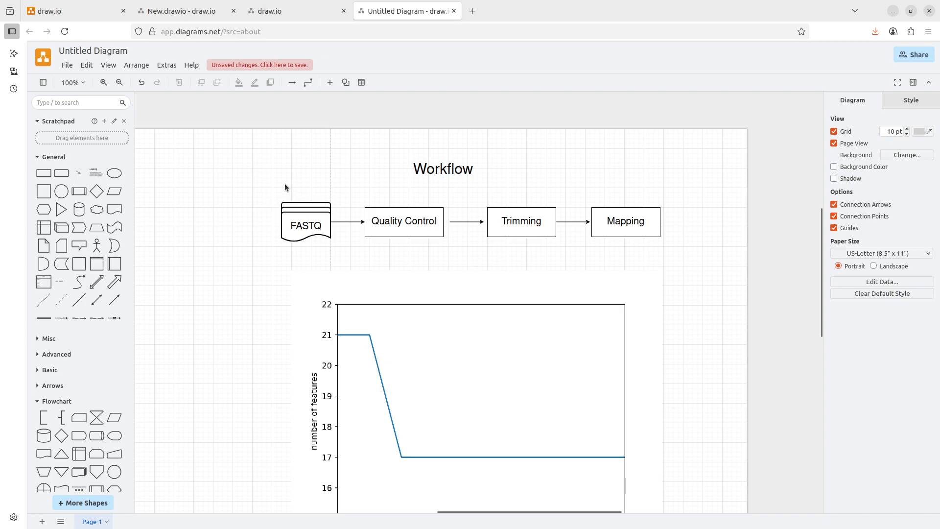
# Step: Select the Workflow title and the whole row from FASTQ to Mapping, and start a JPEG export
pyautogui.moveTo(236, 153); pyautogui.dragTo(728, 271)
pyautogui.click(230, 157)
pyautogui.moveTo(231, 157); pyautogui.dragTo(724, 271)
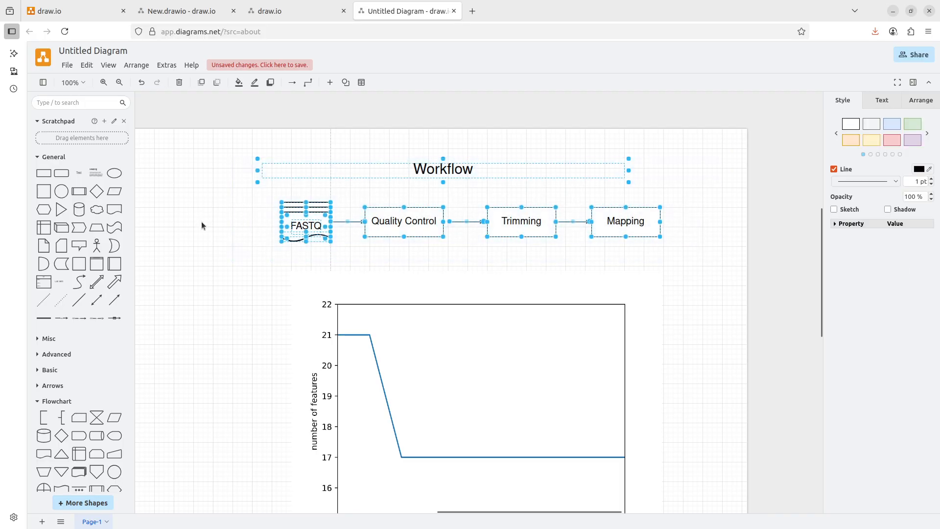
pyautogui.click(67, 64)
pyautogui.moveTo(84, 190)
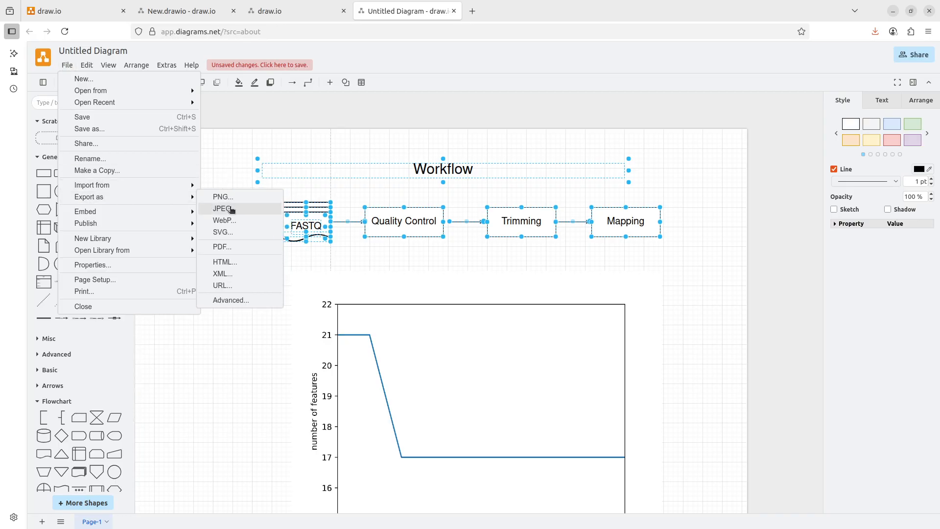
pyautogui.click(223, 208)
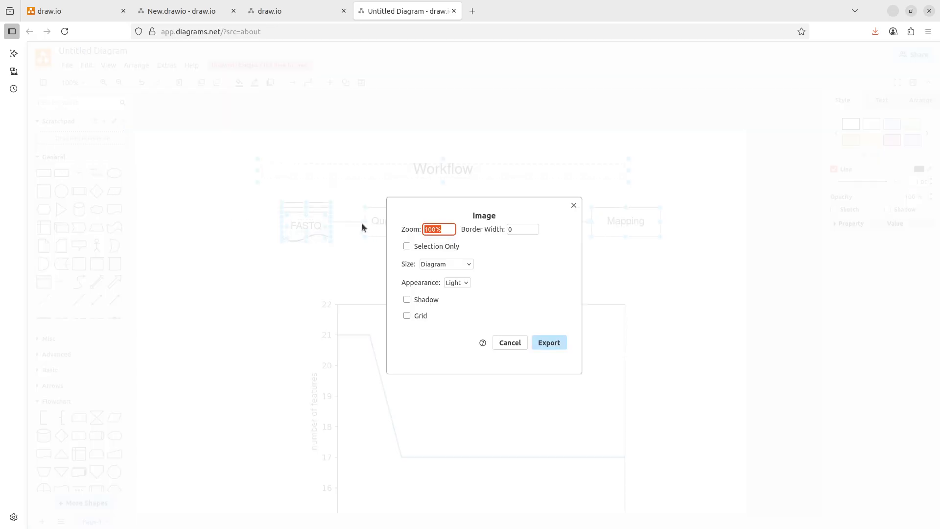
# Step: Export the JPEG at 600 % zoom, limited to the selection
pyautogui.click(449, 230)
pyautogui.tripleClick(436, 229)
pyautogui.write('600')
pyautogui.click(409, 247)
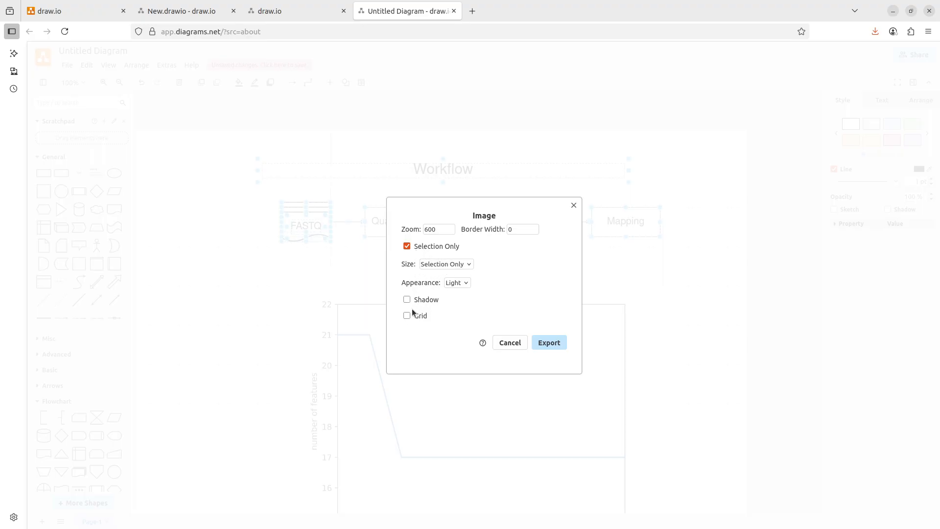
pyautogui.click(557, 340)
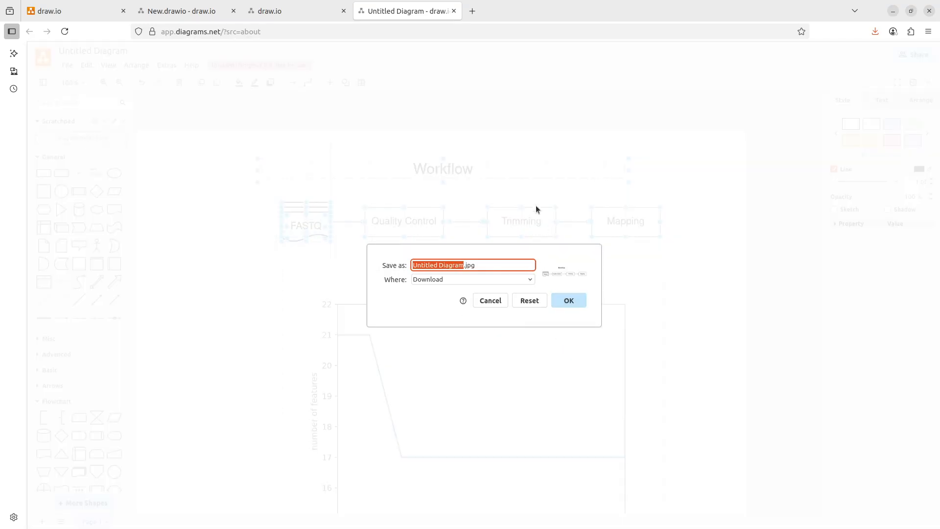
# Step: Name the exported file MyImage and set its destination to Google Drive – My Drive
pyautogui.click(464, 265)
pyautogui.moveTo(465, 265); pyautogui.dragTo(403, 262)
pyautogui.write('MyImage')
pyautogui.click(525, 283)
pyautogui.click(532, 282)
pyautogui.click(532, 282)
pyautogui.click(531, 280)
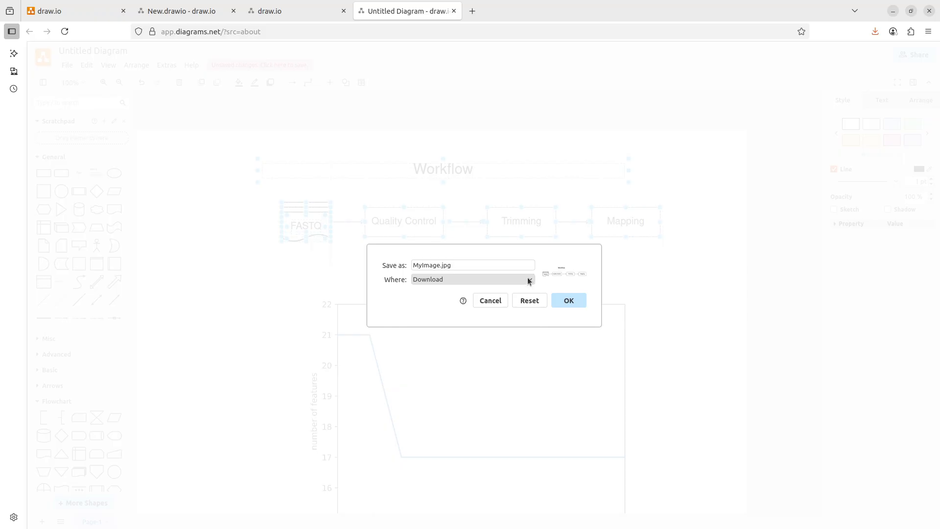
pyautogui.click(529, 281)
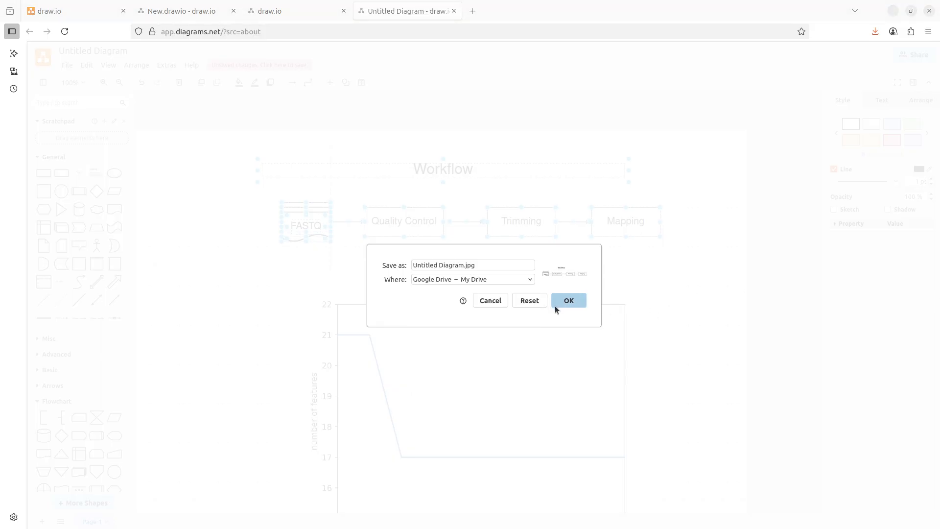
# Step: Set the export destination to Download
pyautogui.click(451, 278)
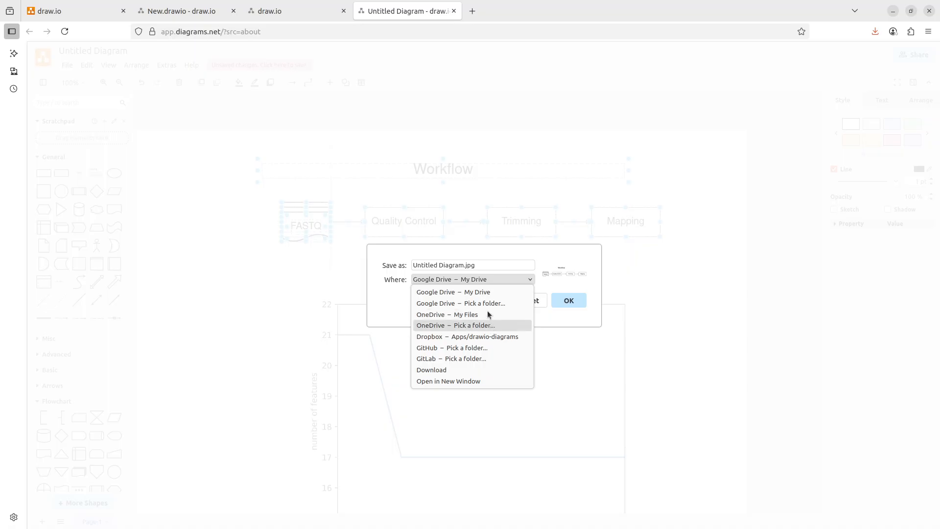
pyautogui.click(442, 370)
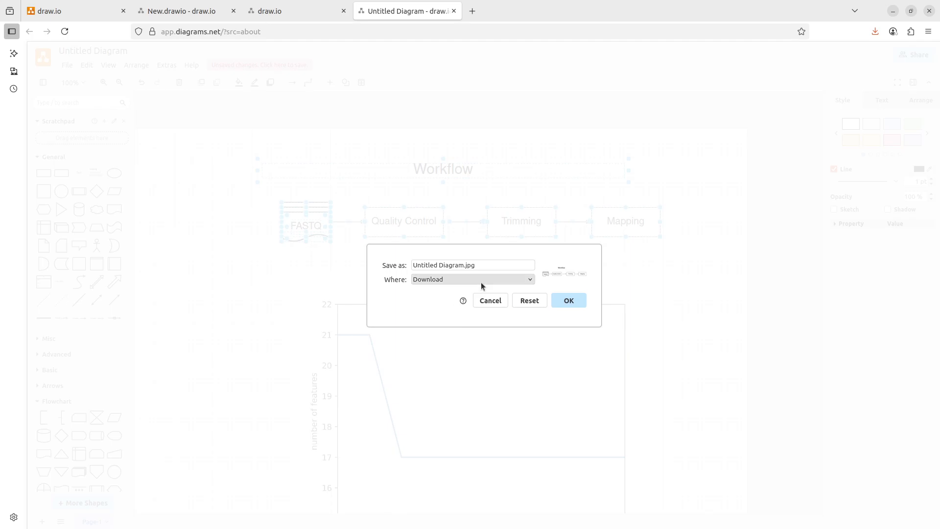
pyautogui.click(462, 282)
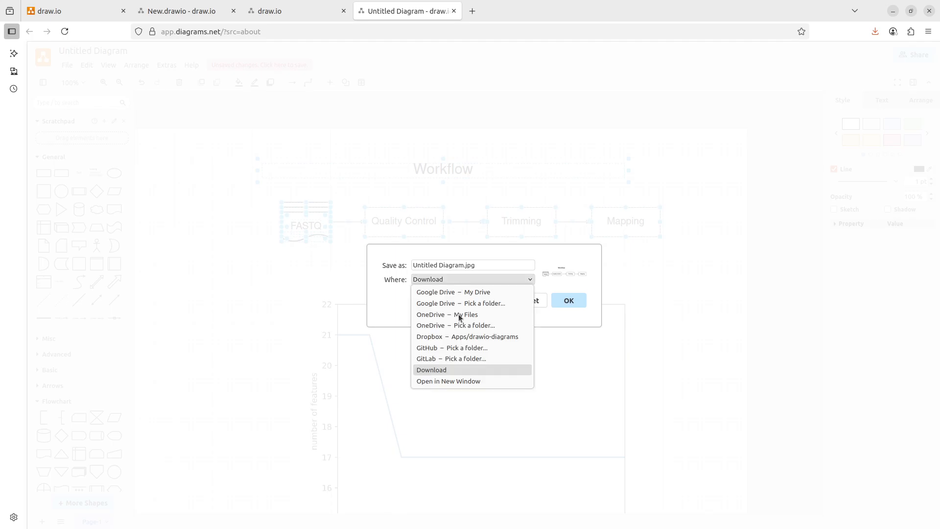
pyautogui.click(451, 373)
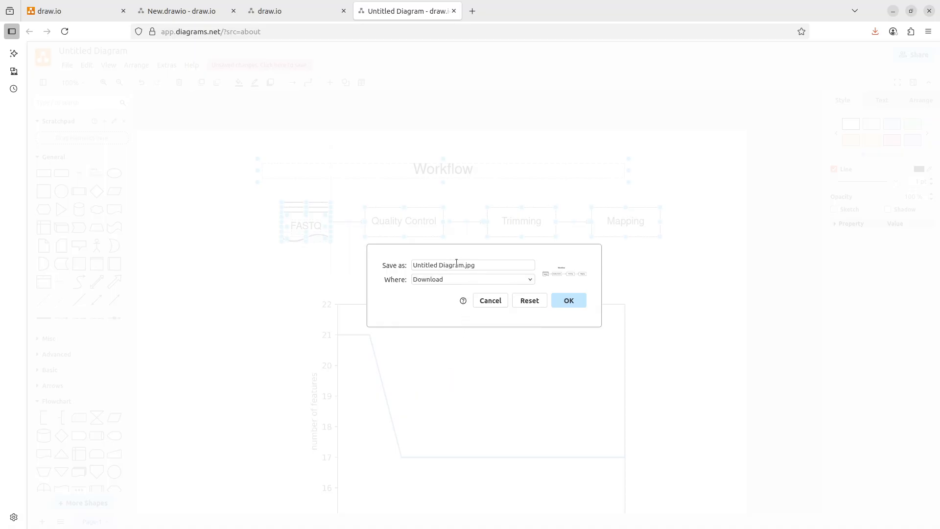
# Step: Name the exported image MyImage.jpg and save it in the exports folder under Downloads
pyautogui.moveTo(464, 265); pyautogui.dragTo(374, 265)
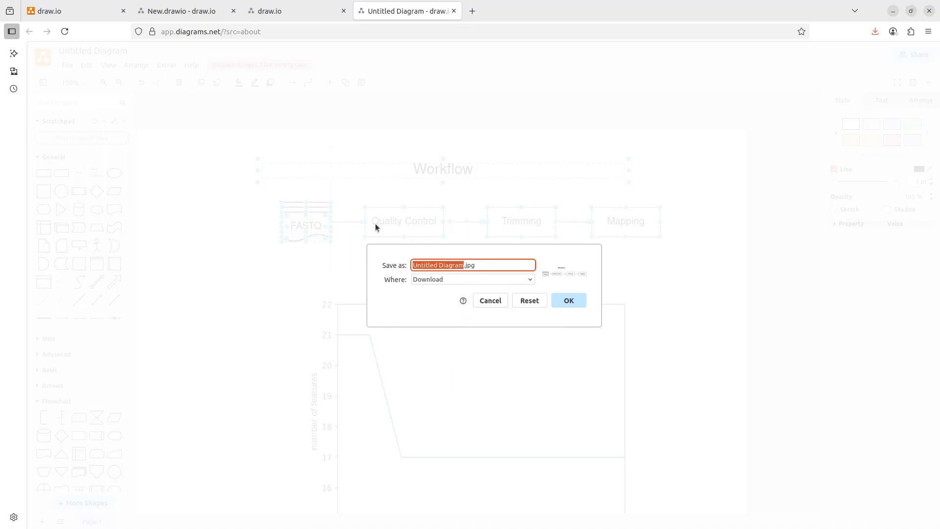
pyautogui.write('MyIMage')
pyautogui.press('BackSpace')
pyautogui.press('BackSpace')
pyautogui.press('BackSpace')
pyautogui.press('BackSpace')
pyautogui.write('mage')
pyautogui.click(563, 300)
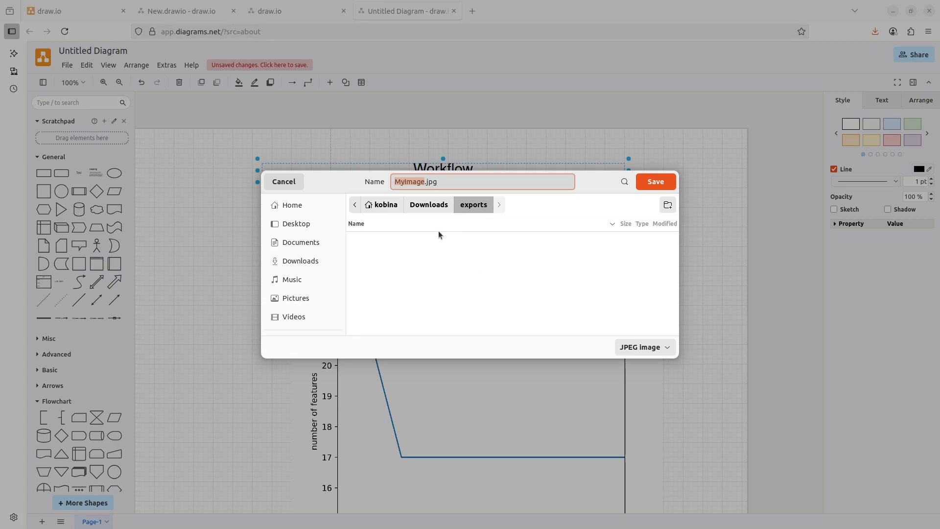
pyautogui.click(653, 186)
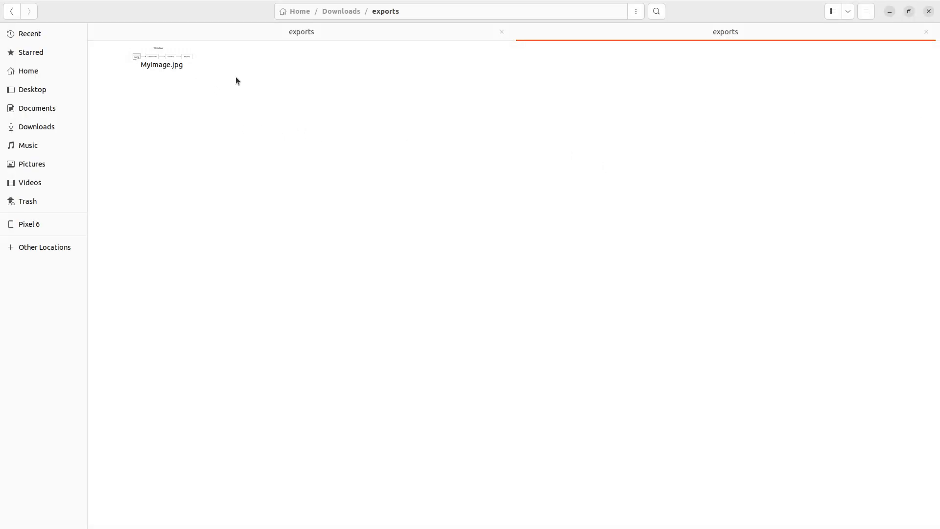
# Step: Open the exported MyImage.jpg from the exports folder in the image viewer
pyautogui.click(175, 64)
pyautogui.press('Return')
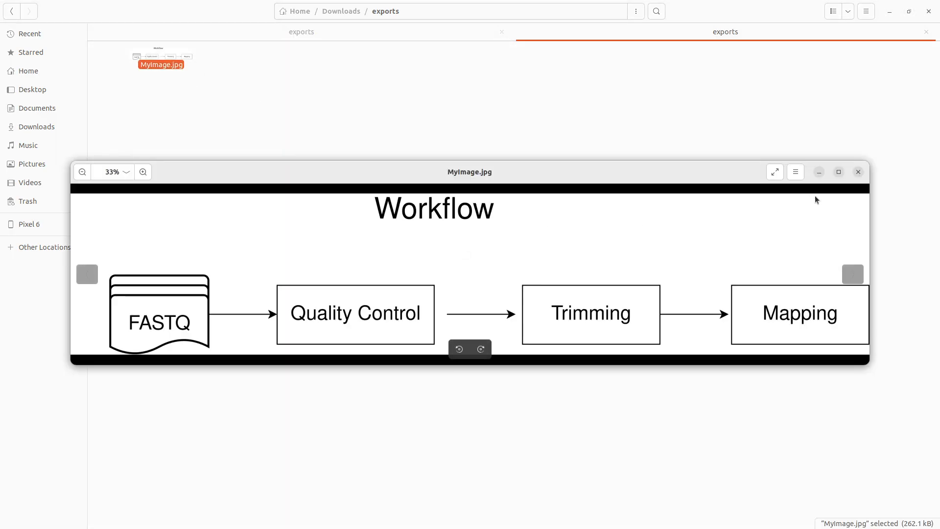
# Step: Close the image preview, copy MyImage.jpg from the exports folder, and paste it onto the blank slide in WPS Presentation
pyautogui.click(859, 172)
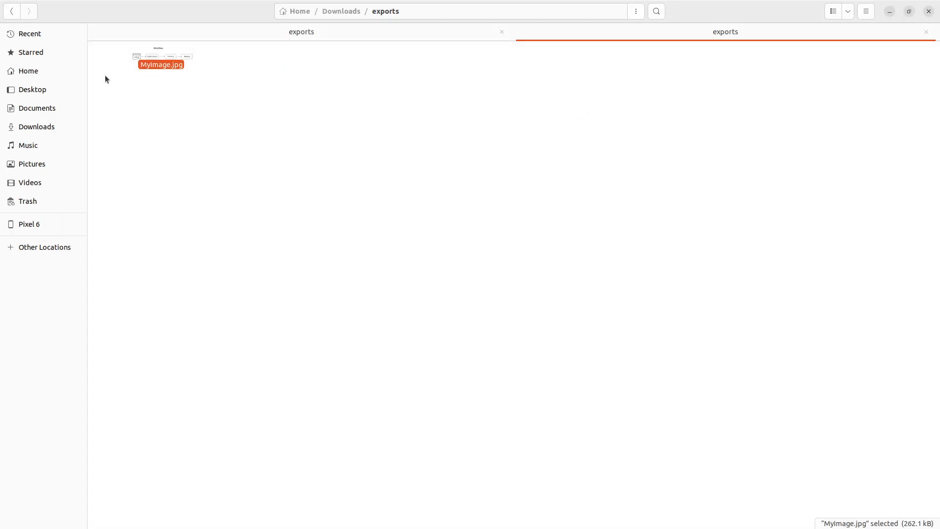
pyautogui.rightClick(180, 63)
pyautogui.click(202, 106)
pyautogui.hotkey('alt', 'Tab')
pyautogui.rightClick(141, 66)
pyautogui.click(165, 116)
pyautogui.hotkey('alt', 'Tab')
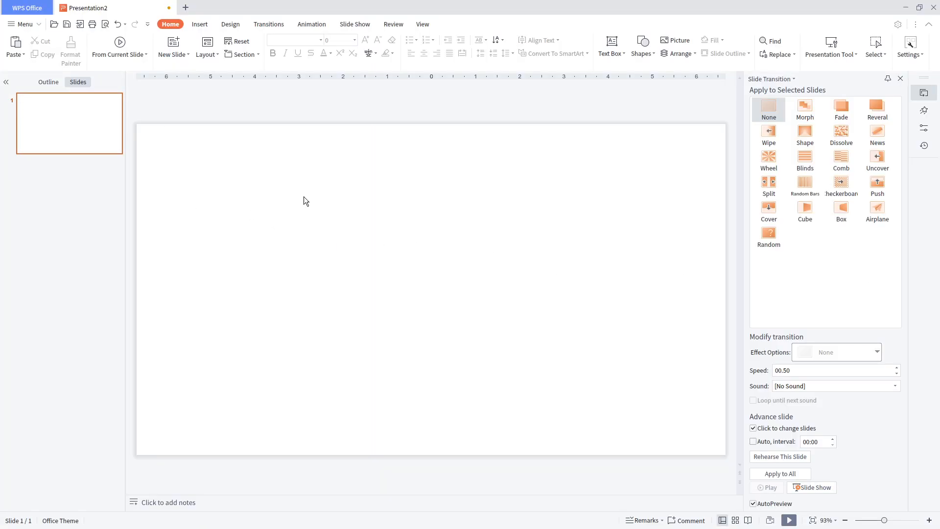
pyautogui.rightClick(294, 190)
pyautogui.click(321, 224)
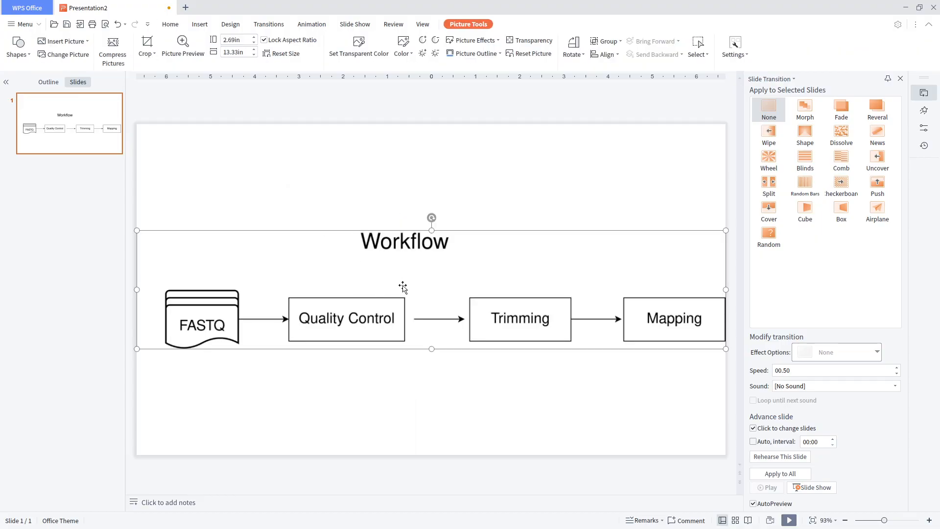
# Step: Shrink the pasted workflow picture to 12.50 in wide and move it slightly up and to the right on the slide
pyautogui.click(254, 55)
pyautogui.click(253, 56)
pyautogui.moveTo(204, 264); pyautogui.dragTo(225, 255)
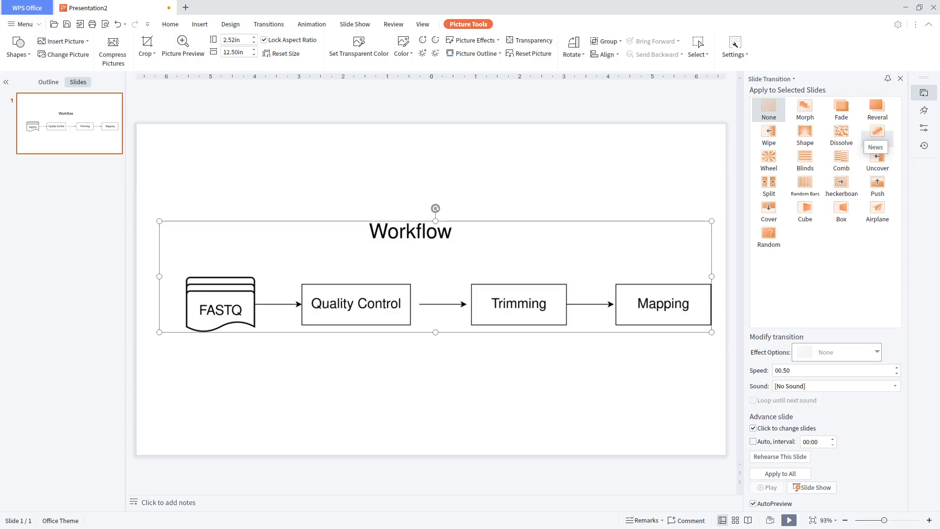
# Step: Switch to workflow_v6.drawio in the draw.io desktop app and place an ellipse and a cube side by side above the flowchart
pyautogui.hotkey('alt', 'Tab')
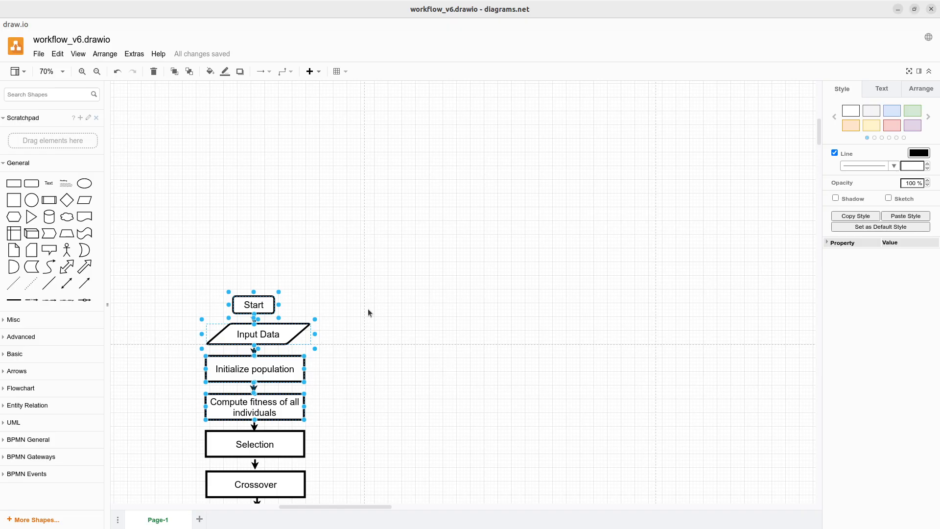
pyautogui.click(338, 202)
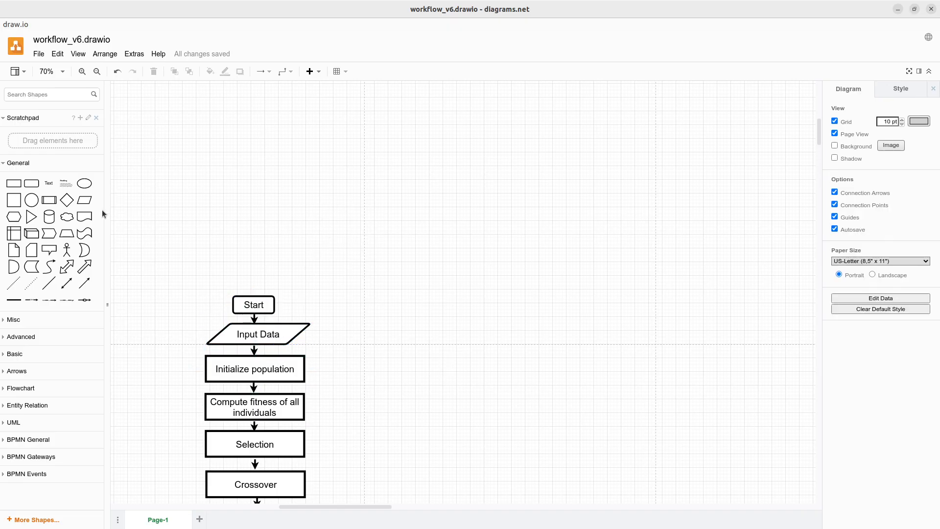
pyautogui.click(81, 183)
pyautogui.moveTo(458, 289); pyautogui.dragTo(327, 201)
pyautogui.click(32, 233)
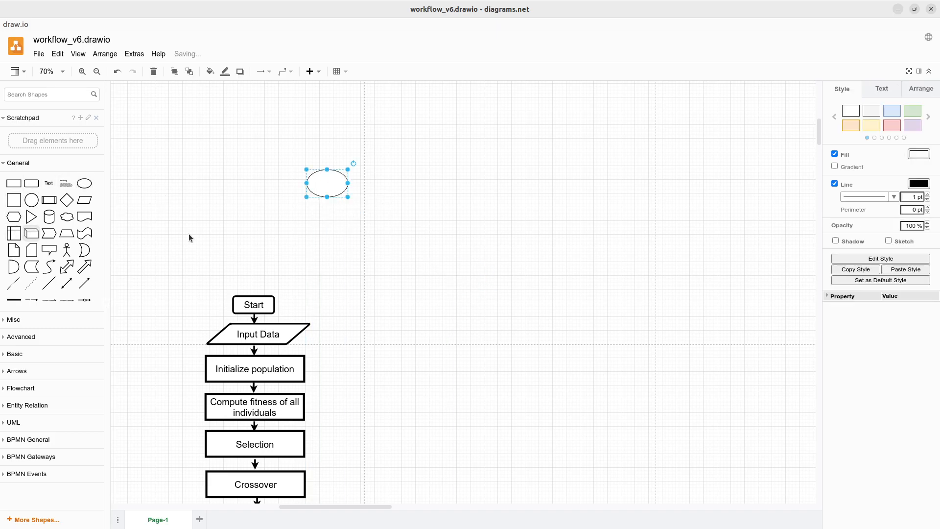
pyautogui.moveTo(472, 288); pyautogui.dragTo(435, 181)
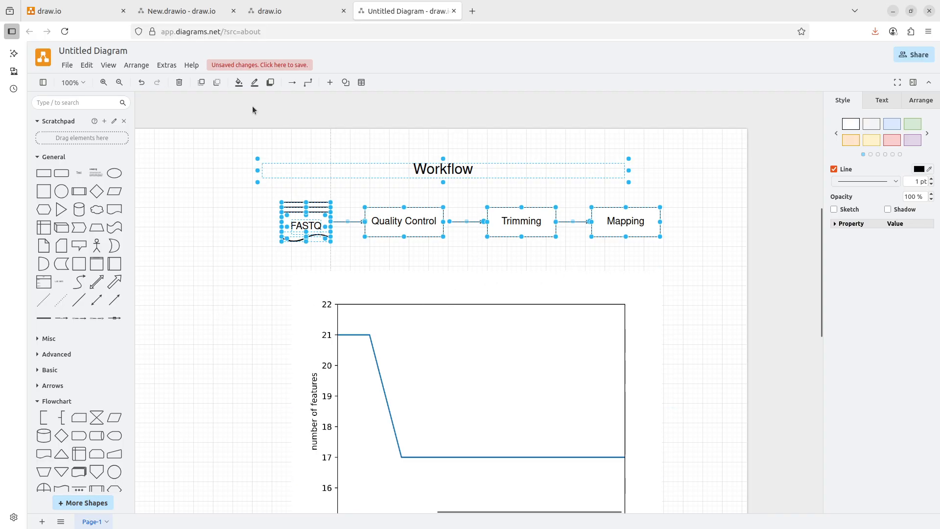
# Step: Look through the draw.io home page and the New.drawio diagram in the browser, and return to the Untitled Diagram
pyautogui.click(71, 13)
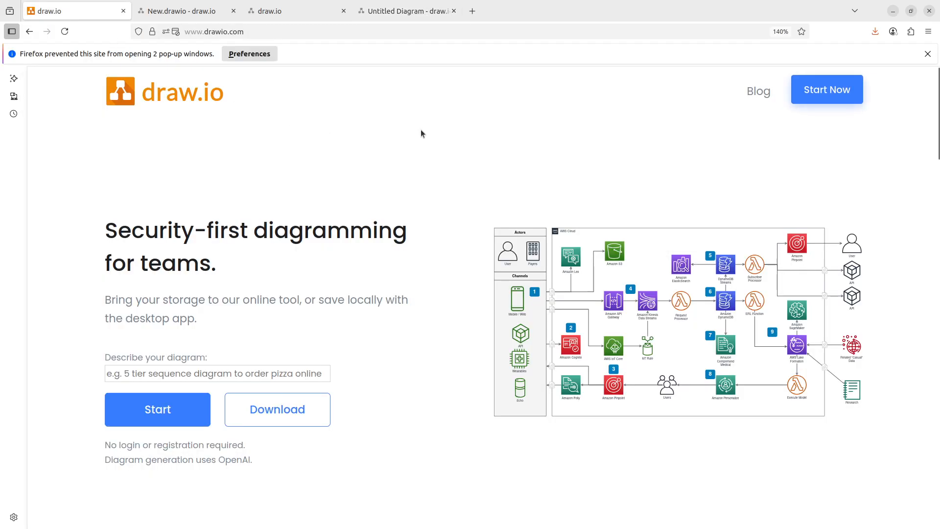
pyautogui.click(201, 13)
pyautogui.click(391, 12)
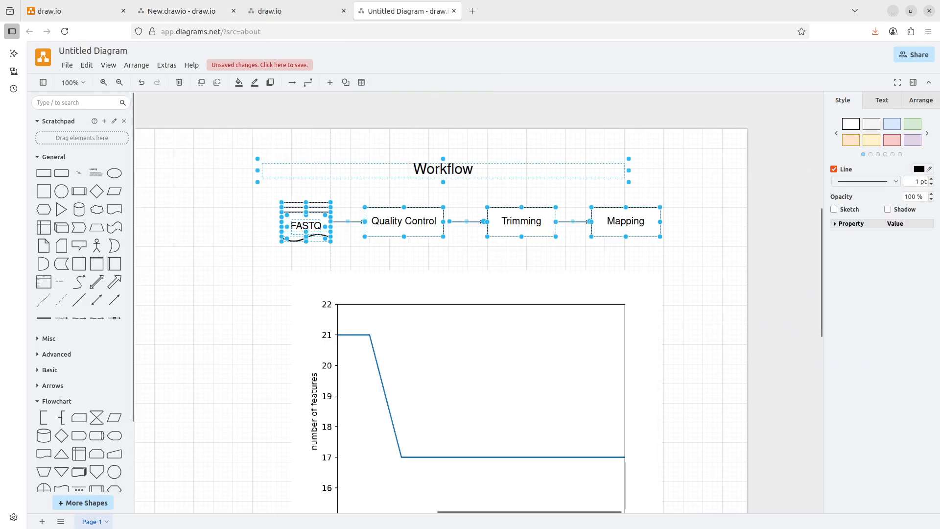